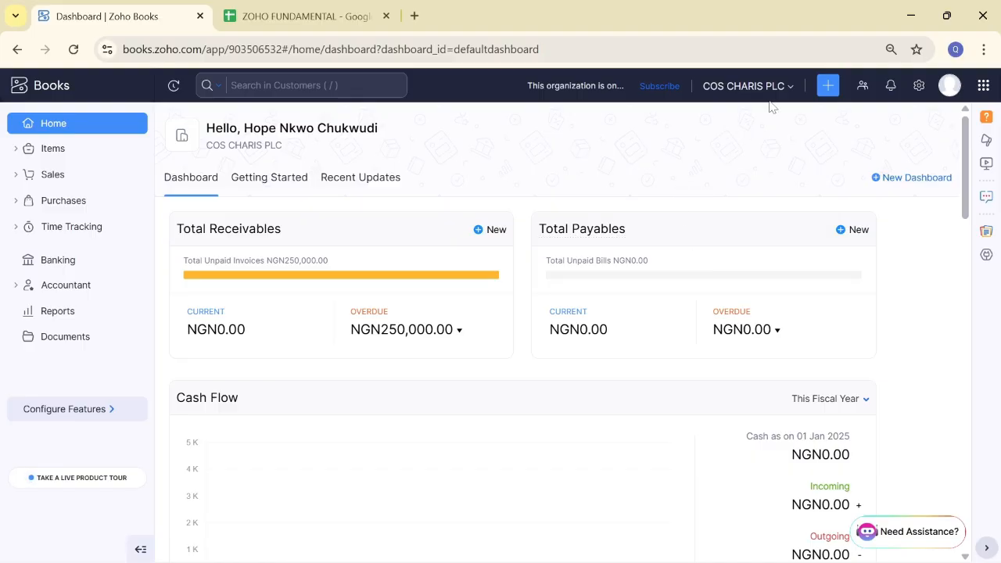
Step: Discard the first new-vendor window, then open a blank New Vendor form from Purchases > Vendors
left_click(829, 87)
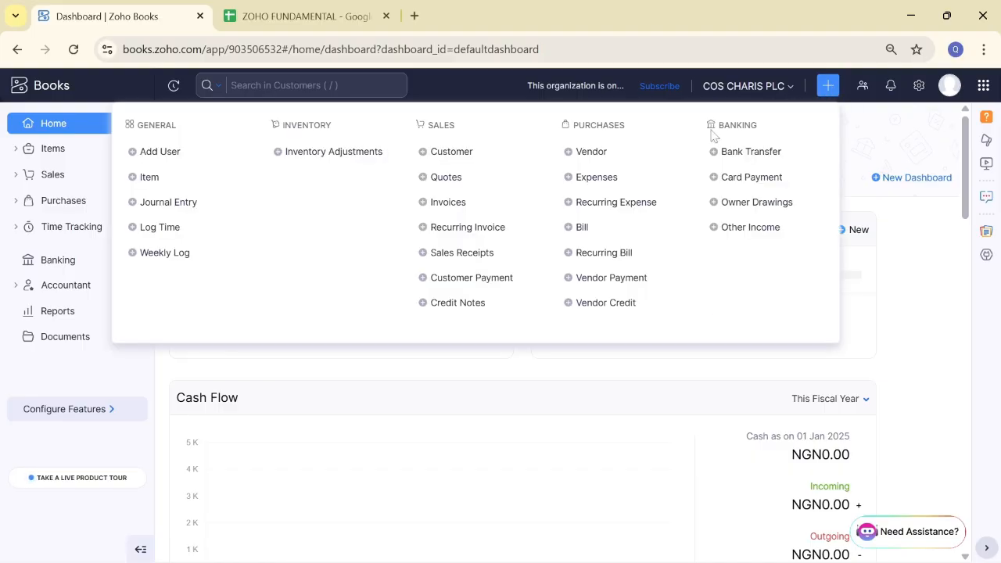
left_click(593, 152)
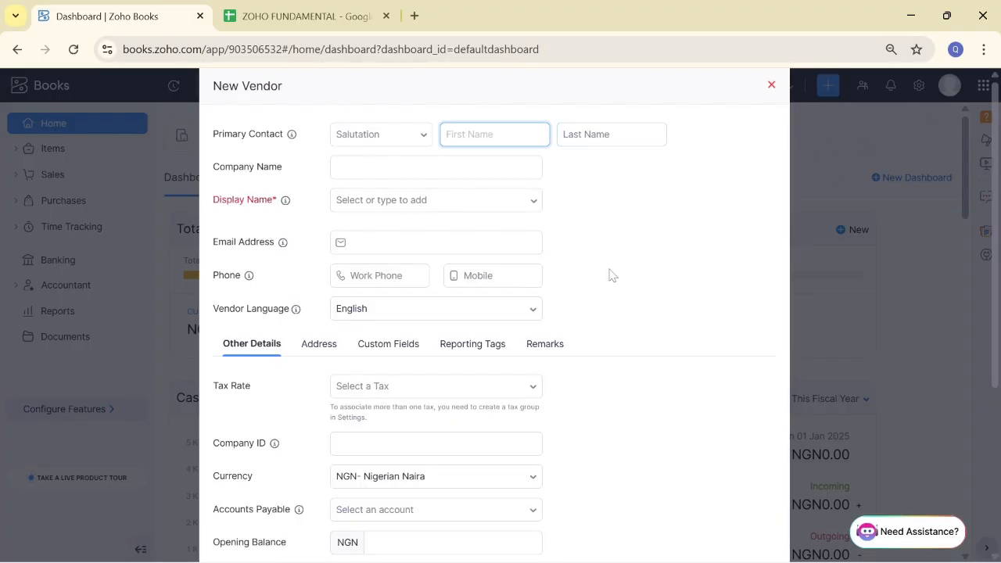
left_click(772, 86)
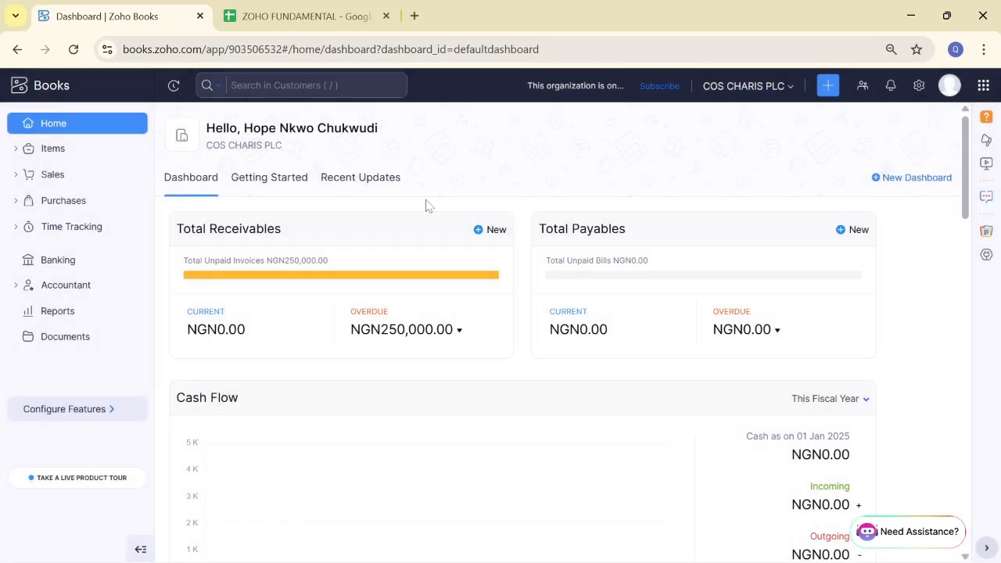
left_click(65, 208)
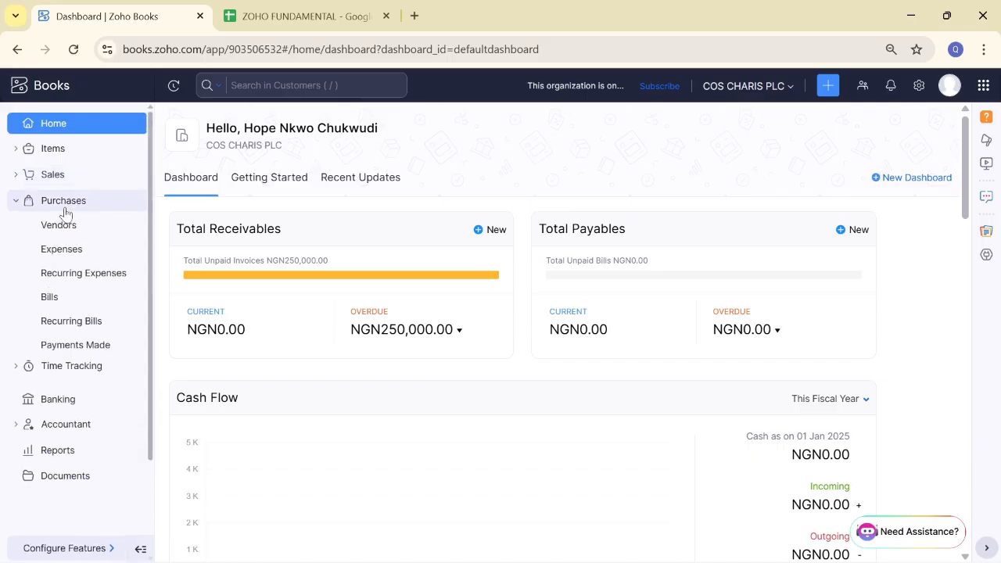
left_click(69, 232)
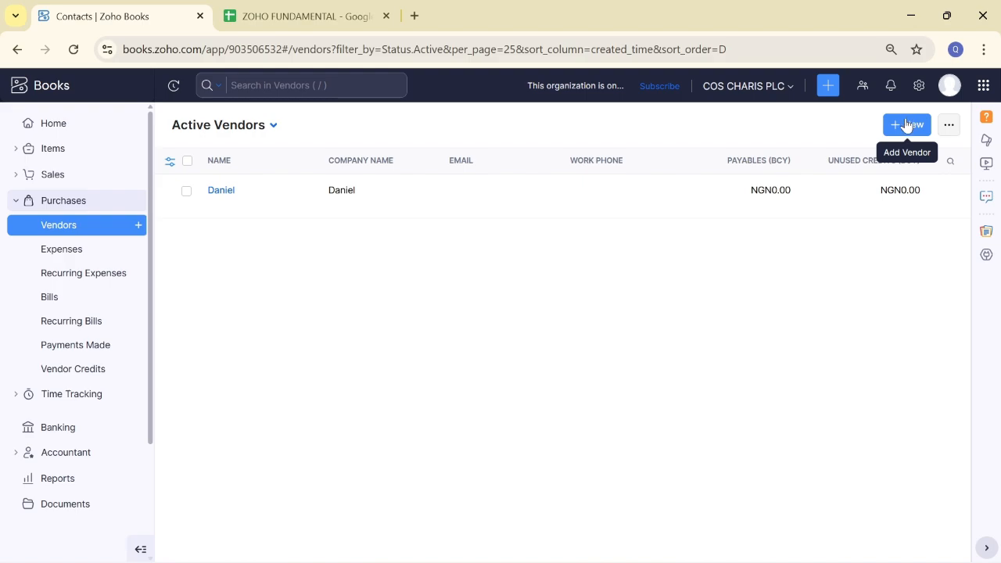
left_click(907, 126)
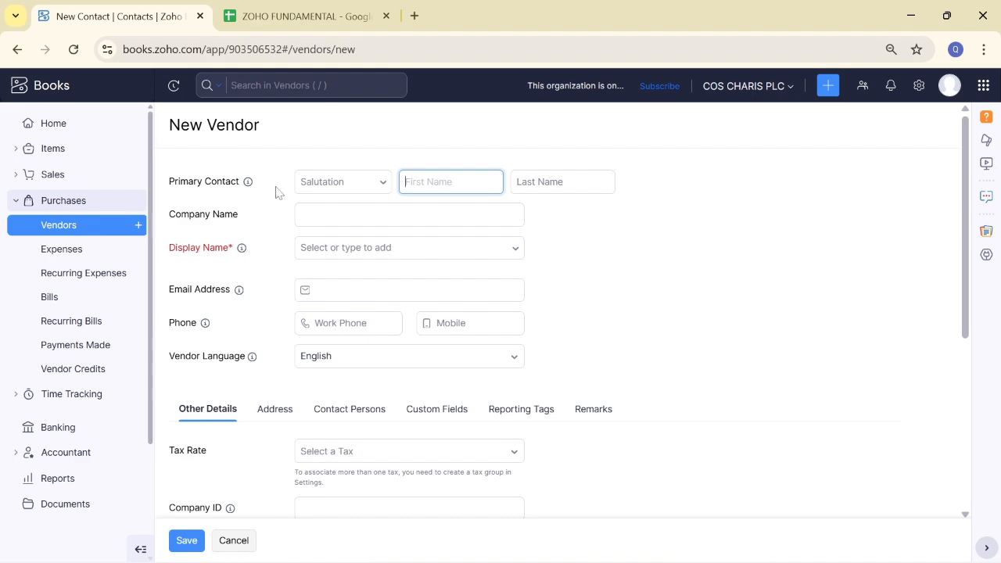
Step: Enter 'Greenline supplies' as Company Name so the Display Name auto-fills to match
mouse_move(249, 187)
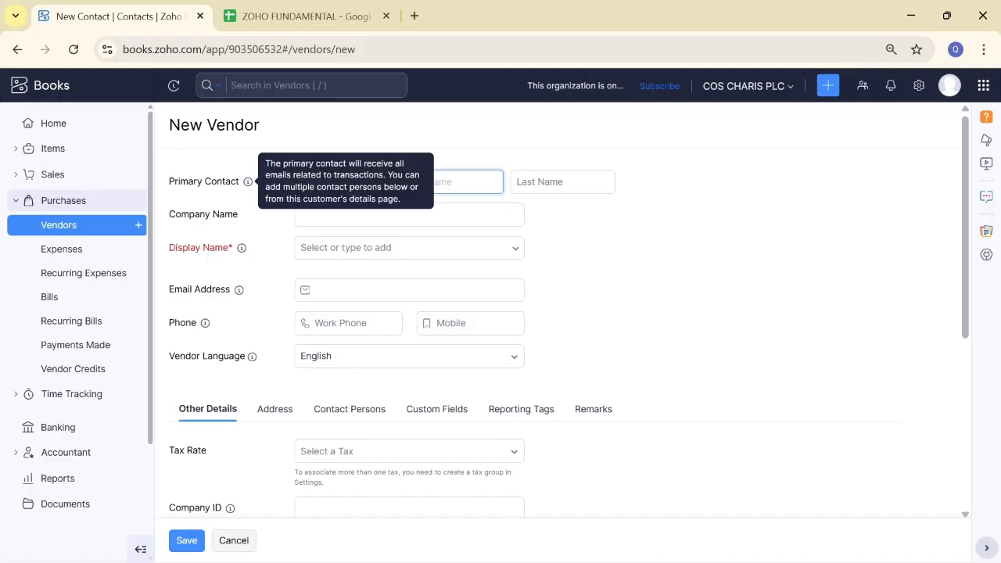
left_click(520, 223)
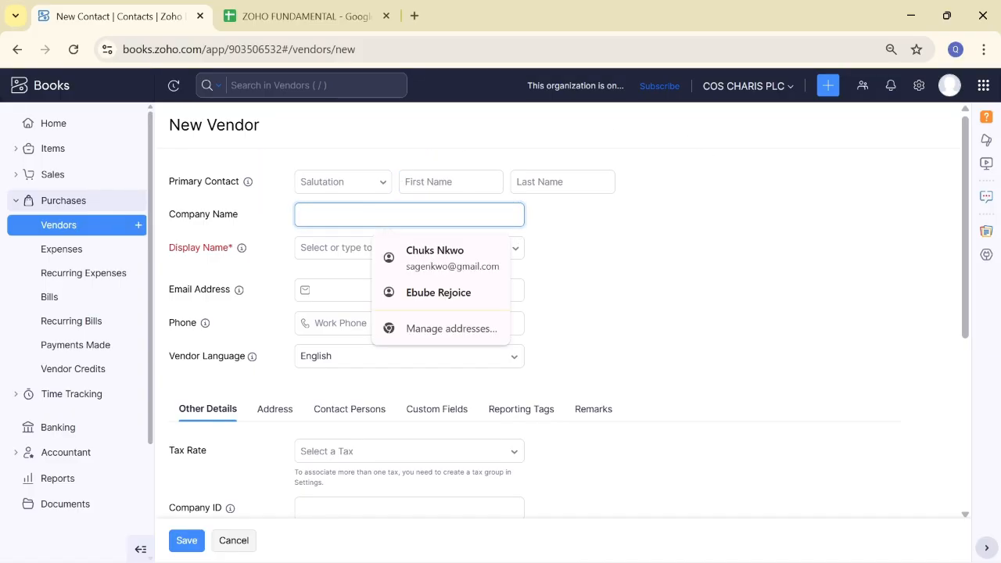
type("Green")
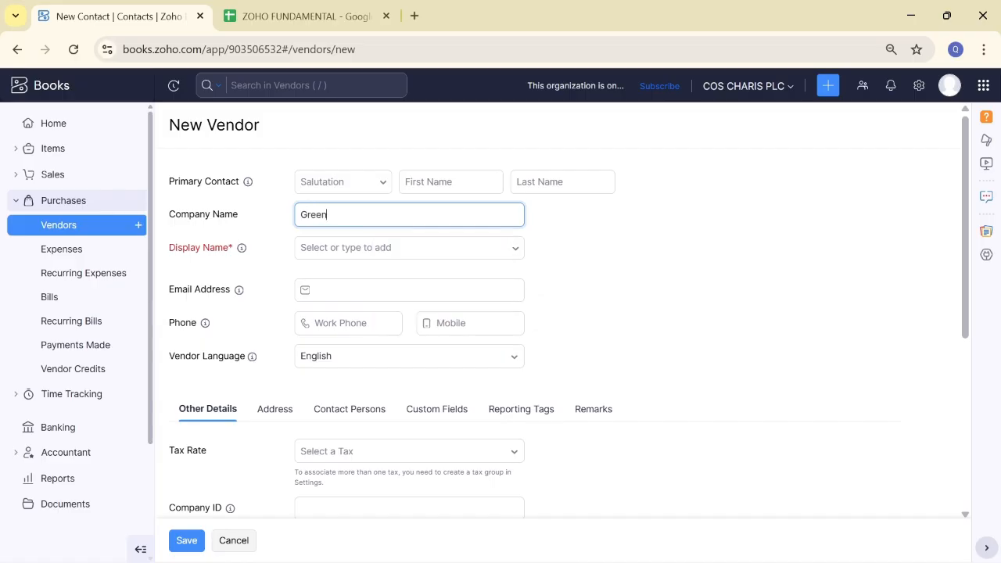
type("line supplies")
left_click(553, 239)
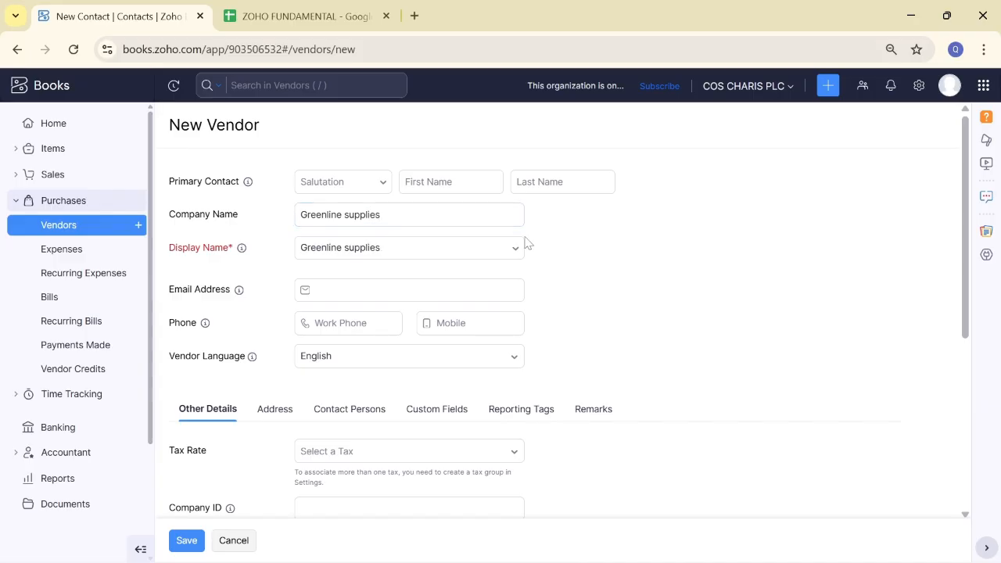
mouse_move(251, 188)
left_click(451, 183)
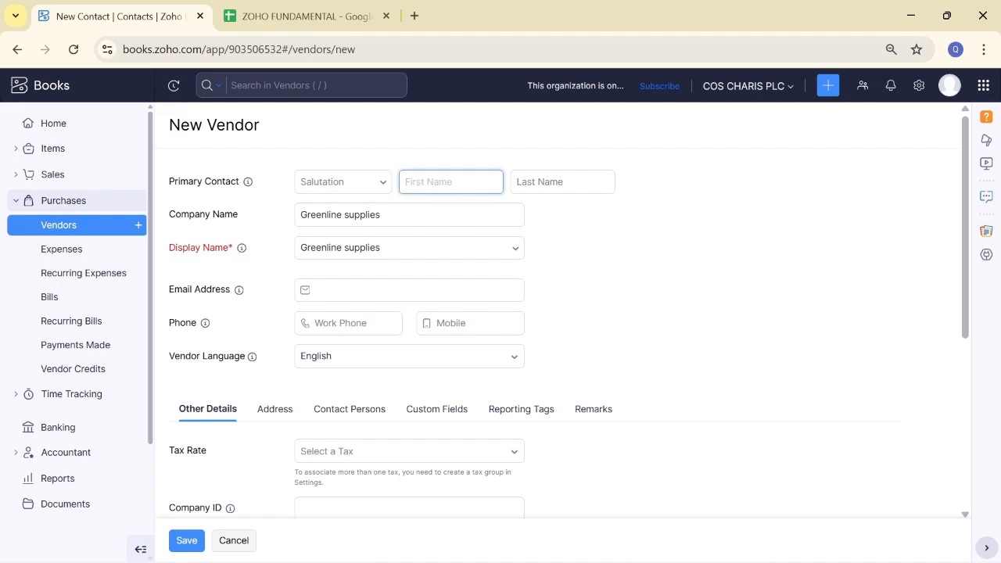
Step: Set the primary contact's salutation to Mrs. and enter the contact's first and last name
type("Sar")
key("BackSpace")
key("BackSpace")
left_click(383, 185)
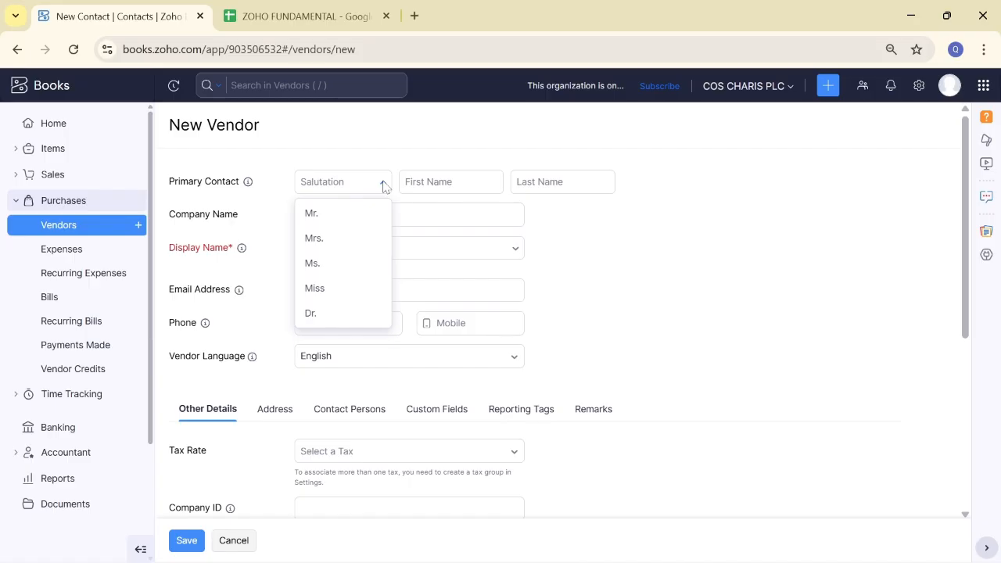
left_click(318, 239)
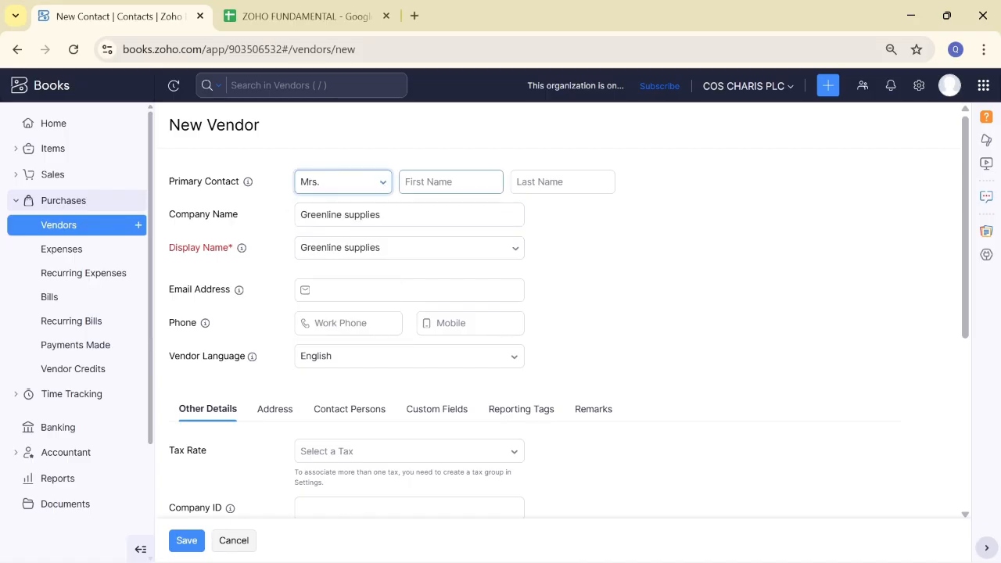
left_click(439, 182)
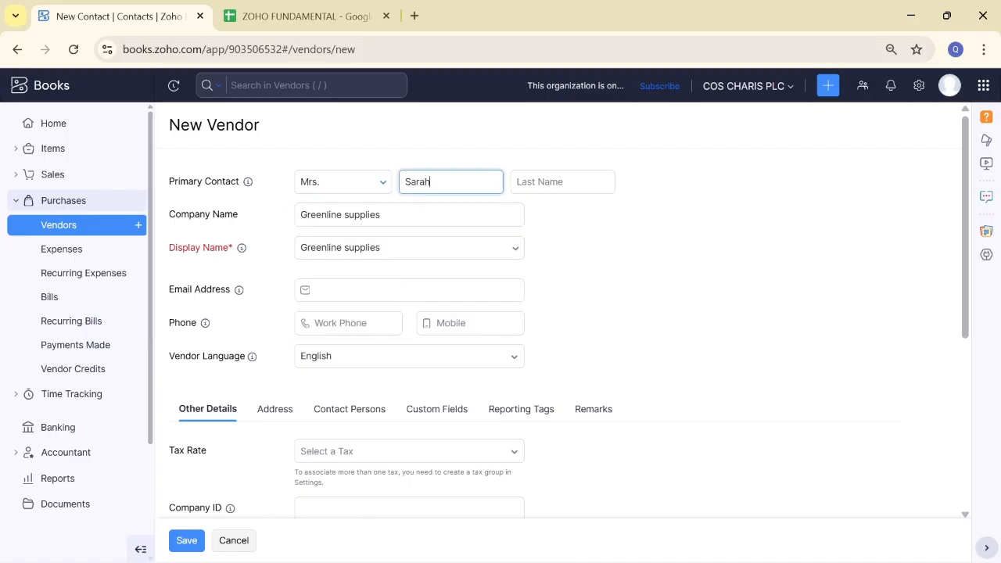
left_click(554, 182)
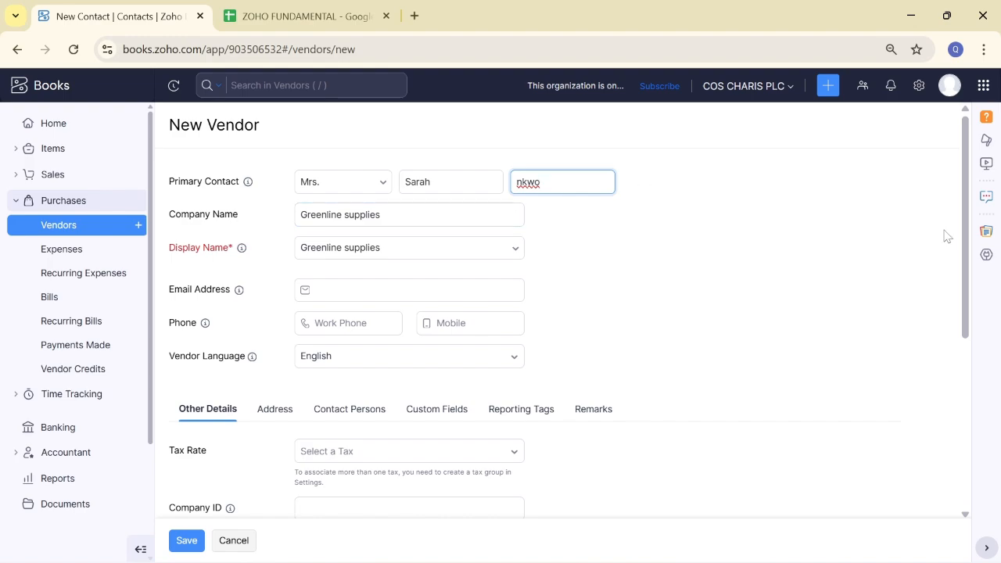
Step: Go to the vendor e-mail field, dismissing the autofill suggestions unused
mouse_move(962, 237)
left_mouse_down()
mouse_move(977, 275)
mouse_move(951, 227)
mouse_move(945, 243)
mouse_move(953, 234)
left_mouse_up()
mouse_move(964, 283)
left_mouse_down()
mouse_move(964, 293)
mouse_move(963, 277)
left_mouse_up()
left_click(376, 290)
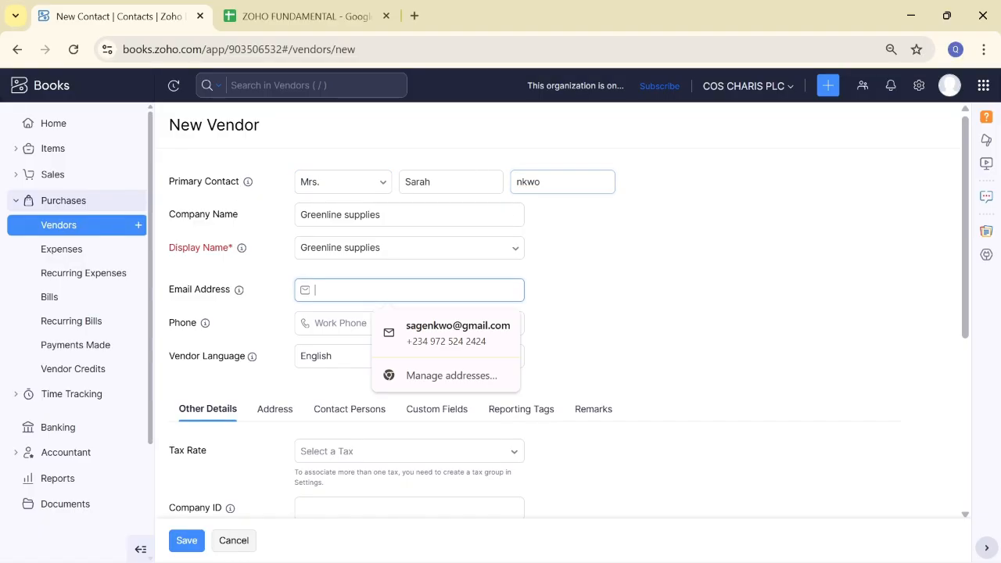
left_click(650, 311)
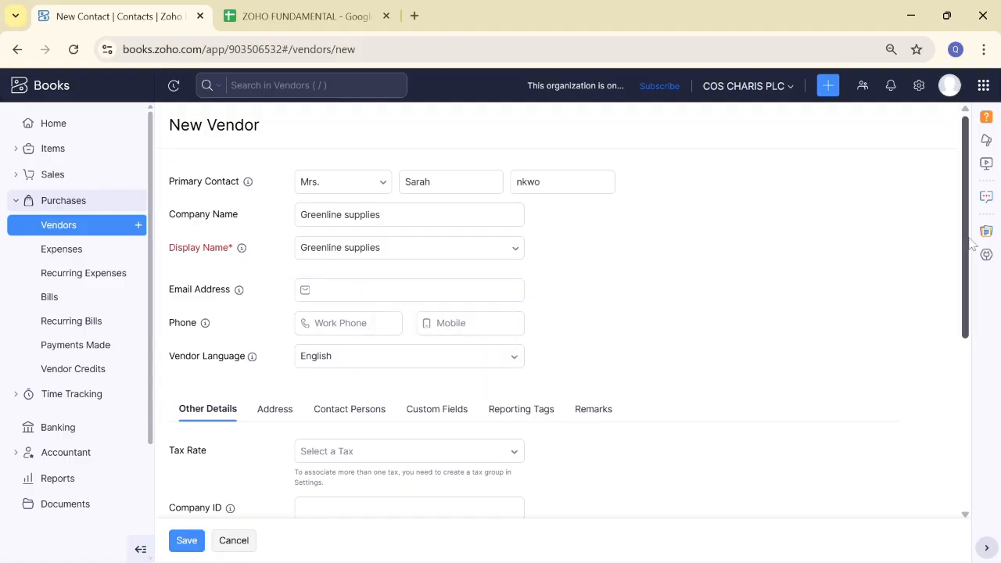
Step: Enter Company ID 'Greenline 101' and keep NGN- Nigerian Naira as the currency
left_click_drag(963, 250, 950, 380)
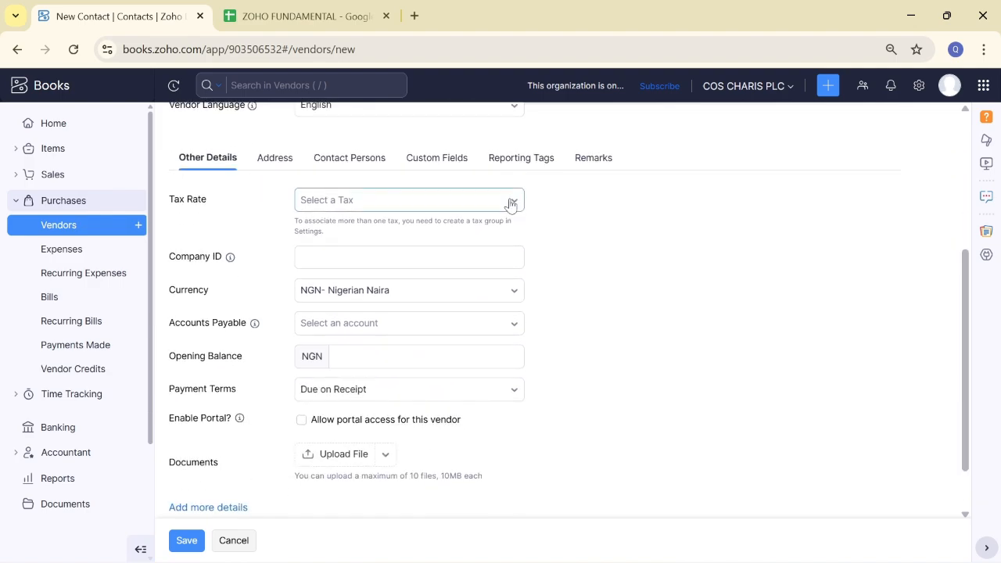
left_click(313, 258)
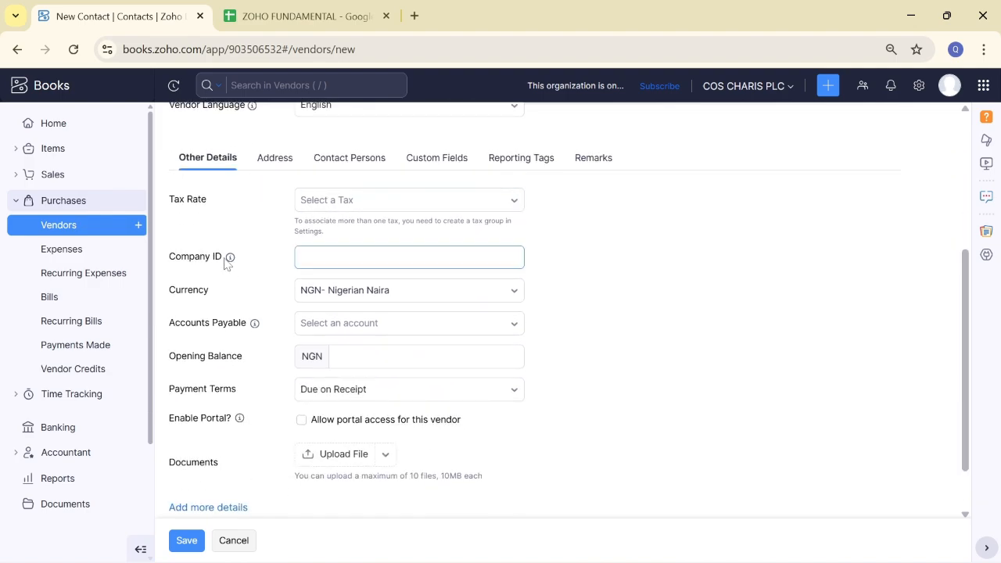
mouse_move(228, 259)
left_click(392, 259)
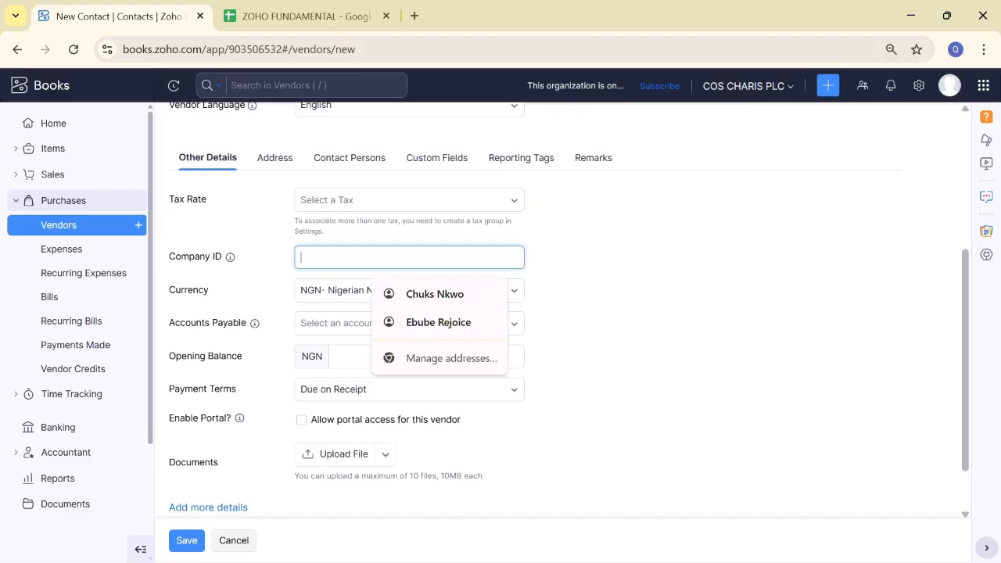
mouse_move(232, 266)
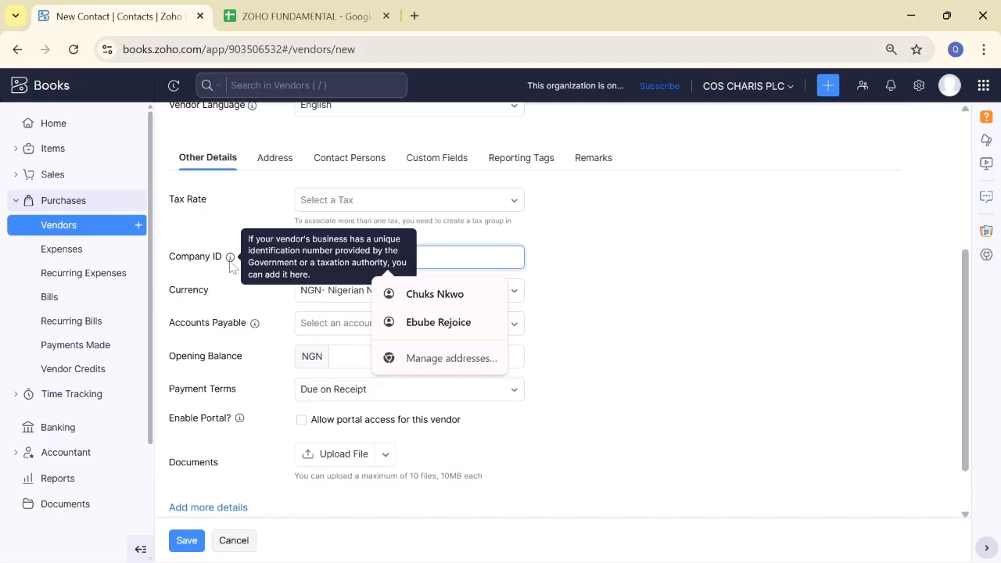
left_click(601, 250)
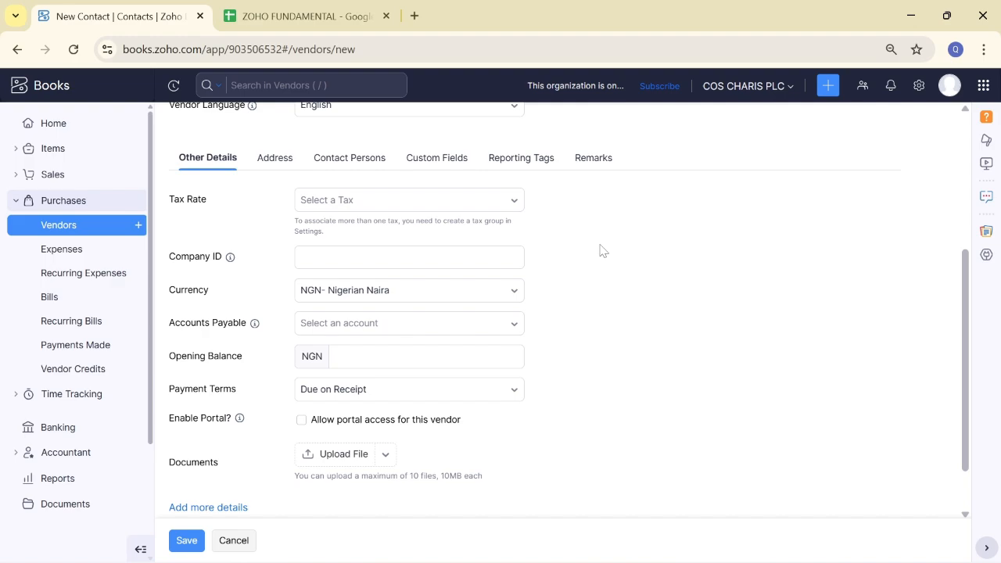
left_click(469, 257)
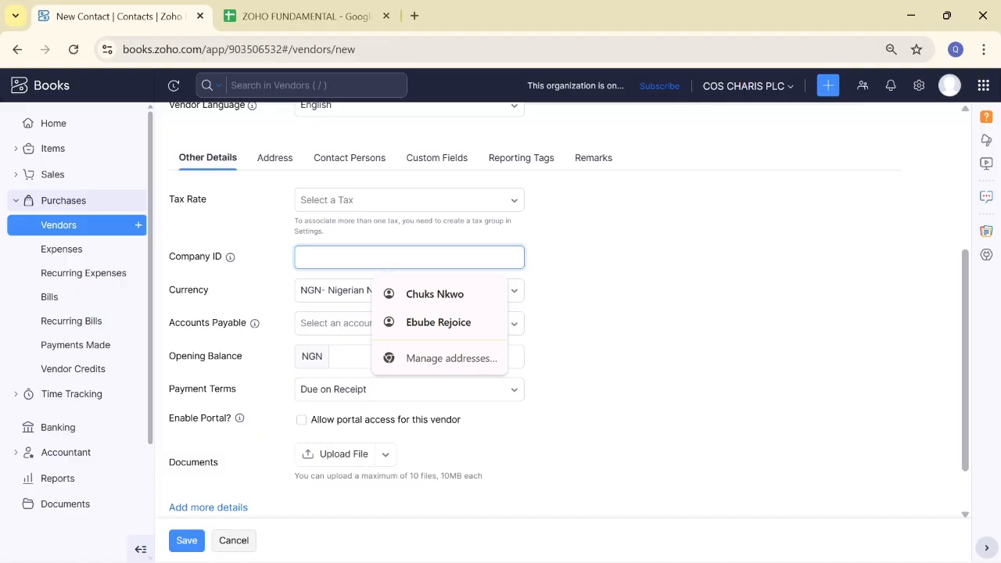
type("Gre")
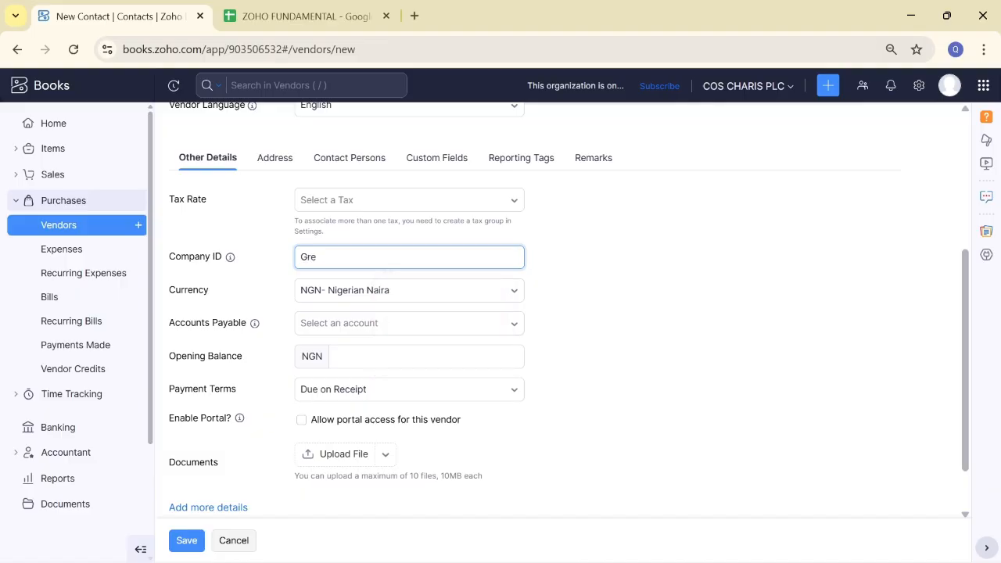
type("enline 101")
left_click(665, 266)
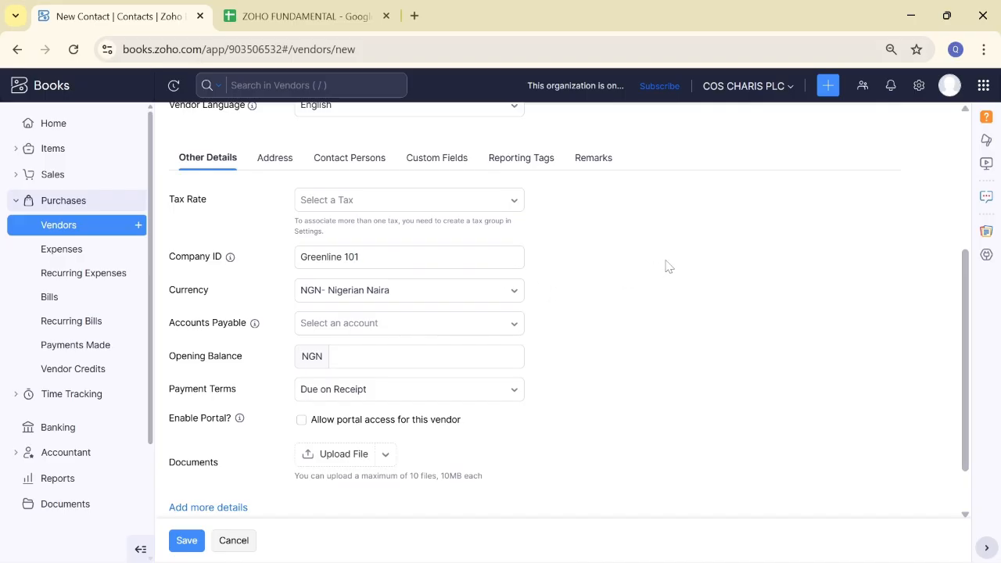
left_click(512, 295)
left_click(513, 294)
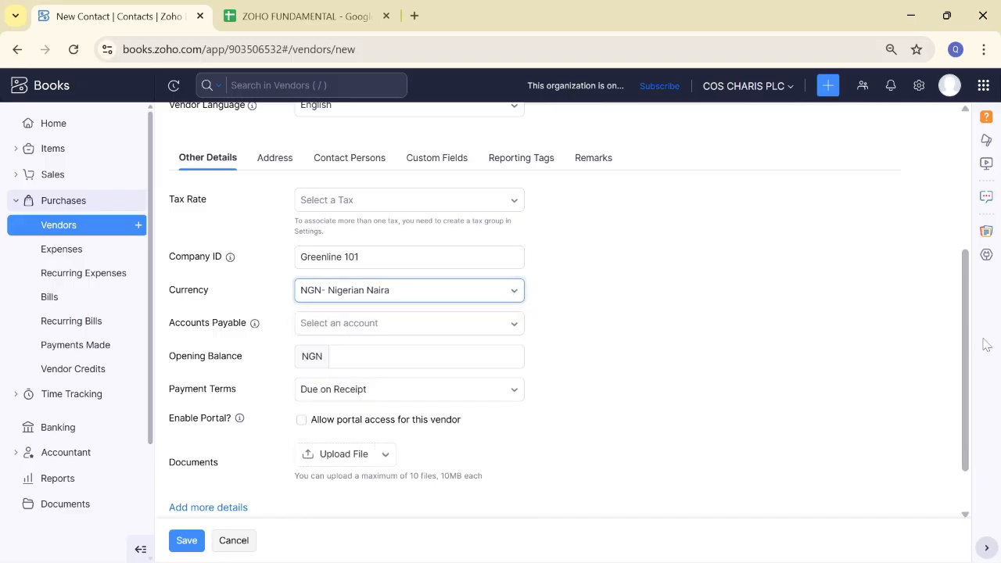
left_click_drag(965, 351, 965, 384)
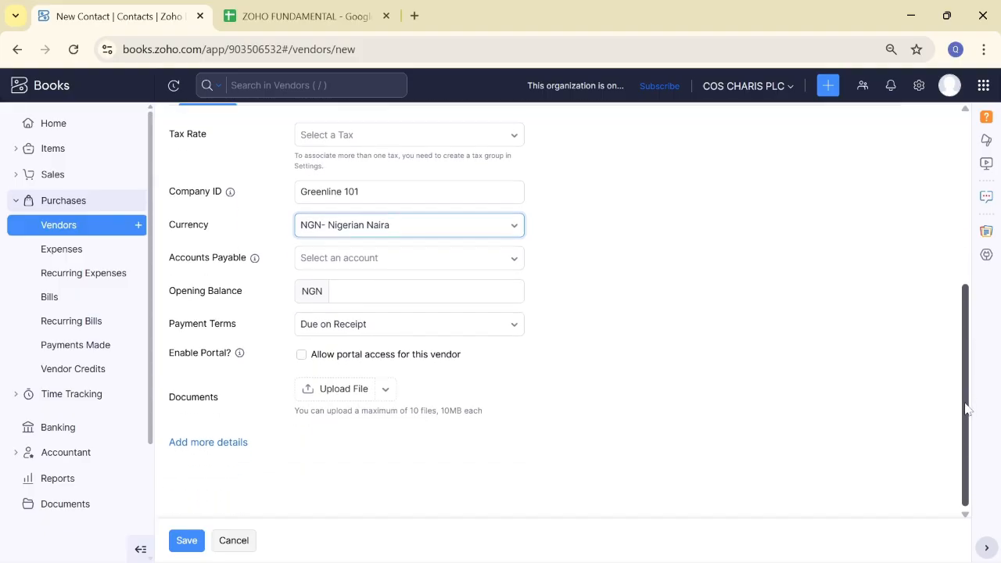
left_click(423, 291)
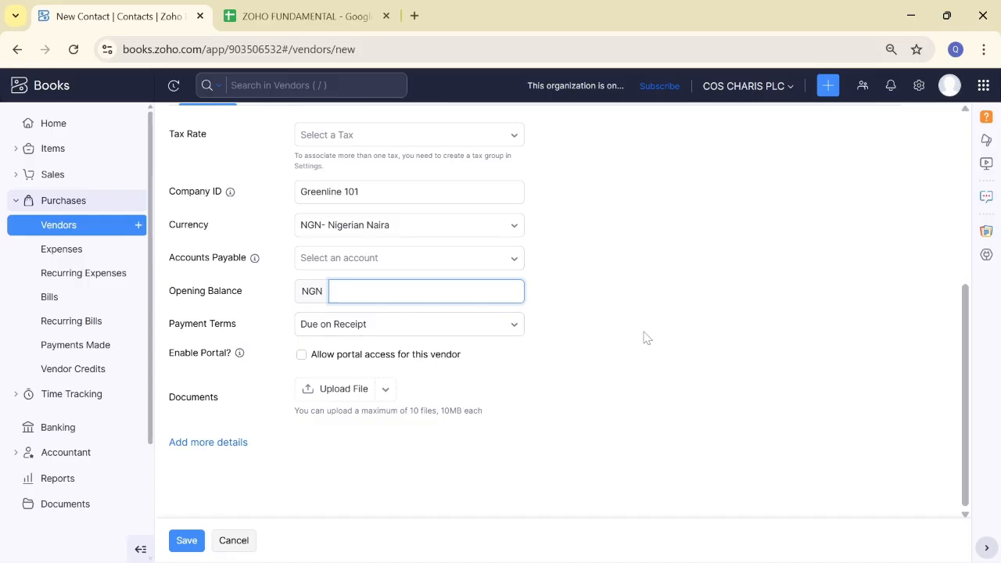
left_click(506, 332)
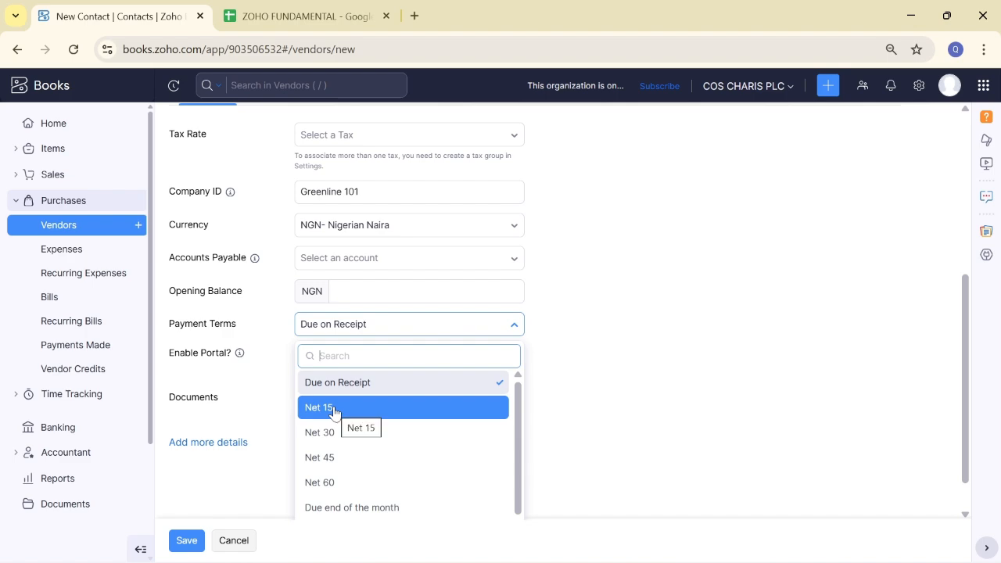
left_click(579, 382)
left_click(515, 328)
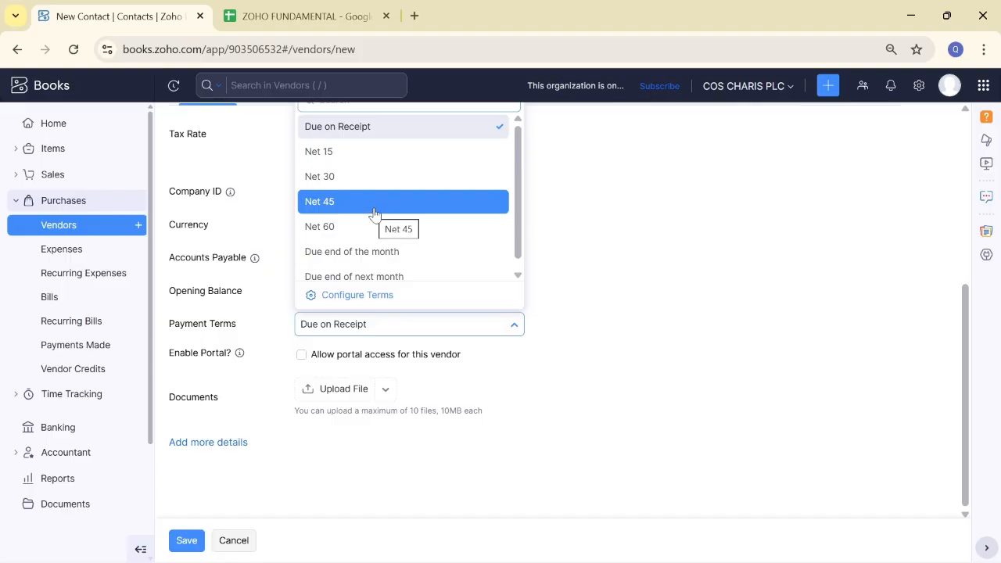
scroll(493, 222, "down", 1)
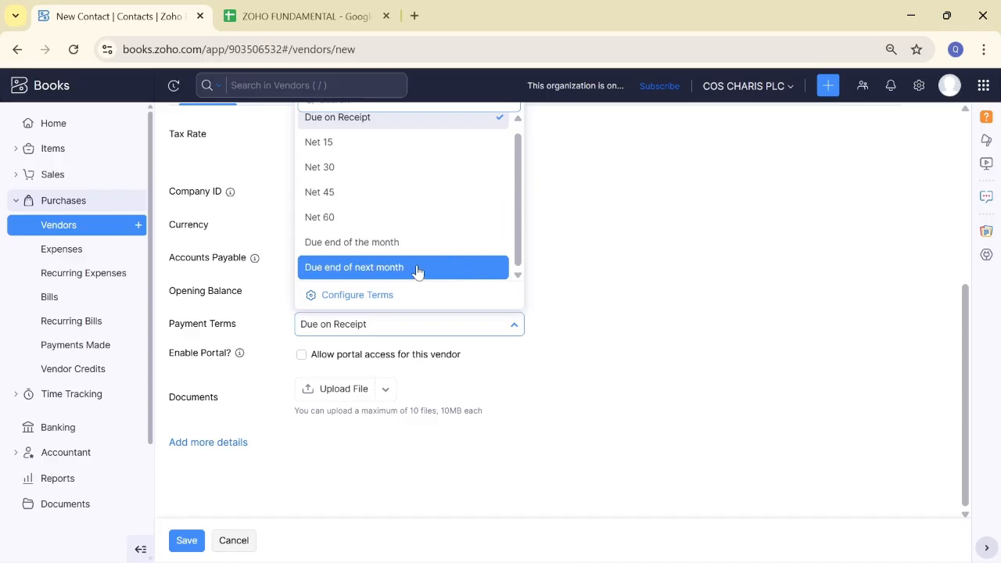
left_click(659, 280)
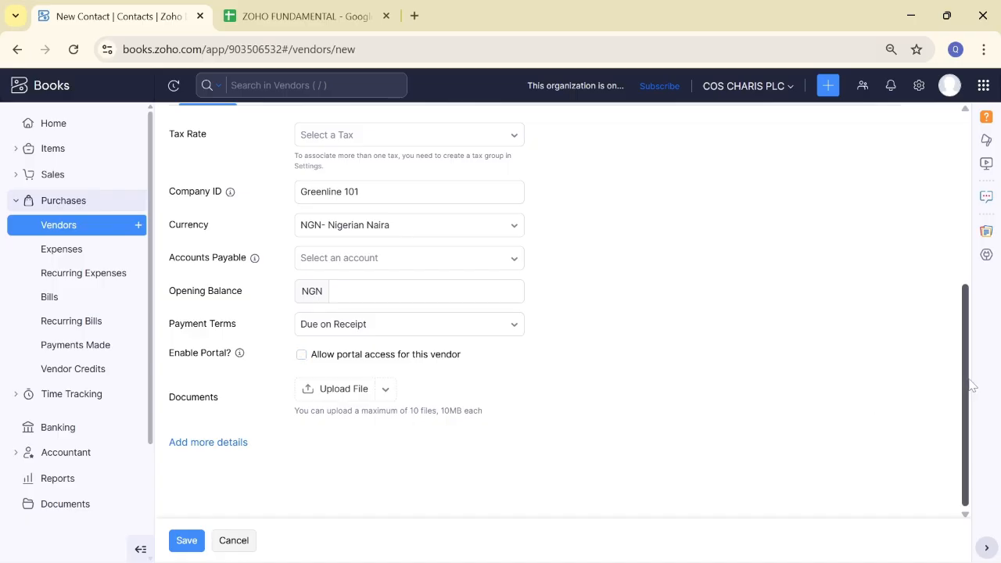
left_click_drag(965, 380, 953, 248)
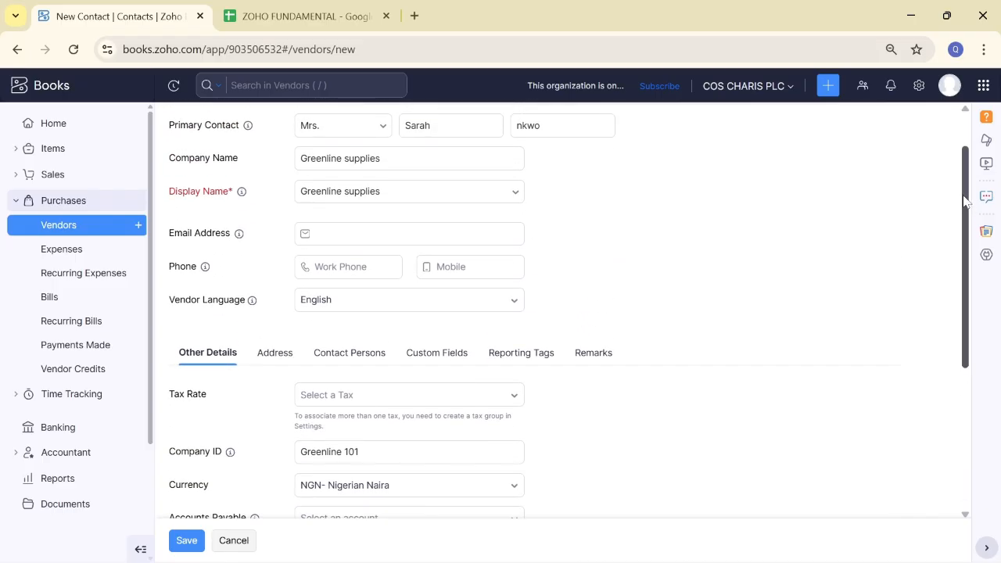
Step: Show the extra Website URL, Department, Designation, X, Skype and Facebook fields
left_click_drag(966, 205, 945, 399)
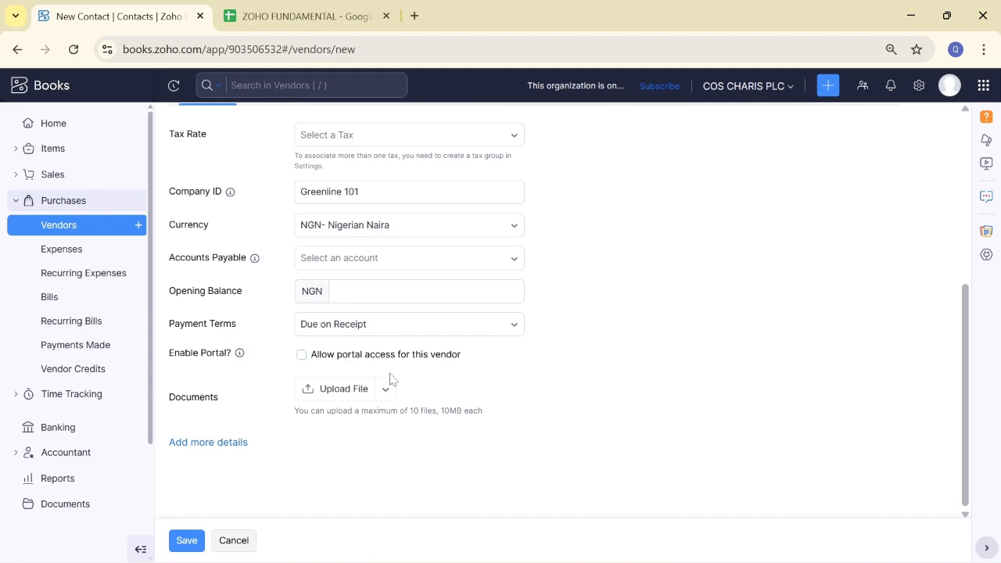
double_click(223, 448)
left_click(621, 413)
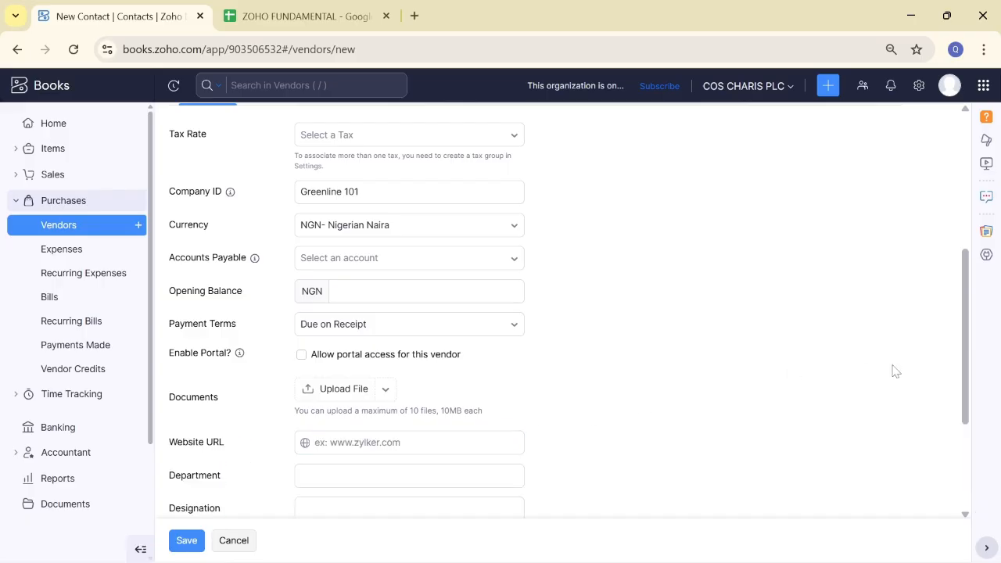
left_click_drag(971, 366, 974, 488)
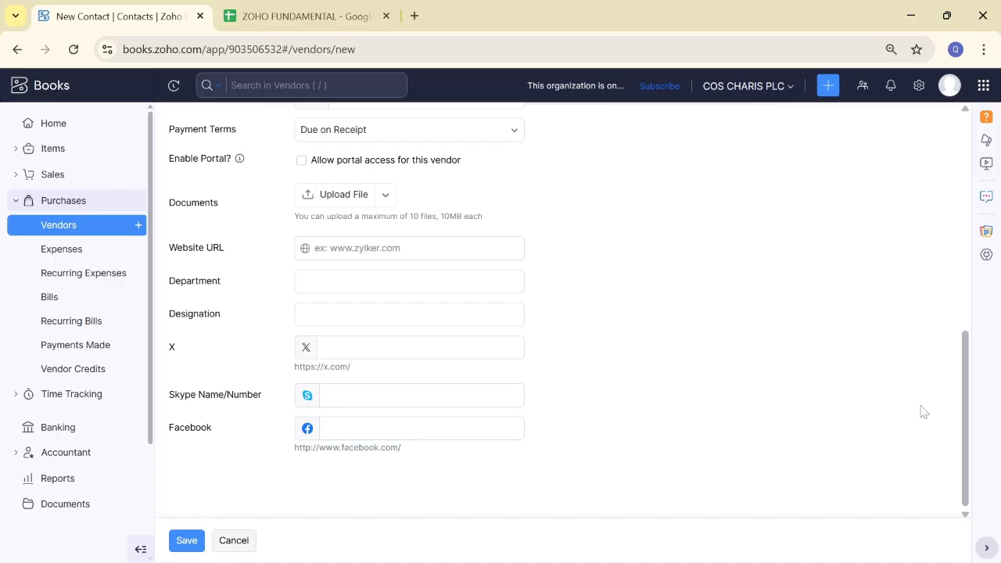
Step: Return to the top of the form and review the company and contact name fields
left_click_drag(964, 412, 948, 192)
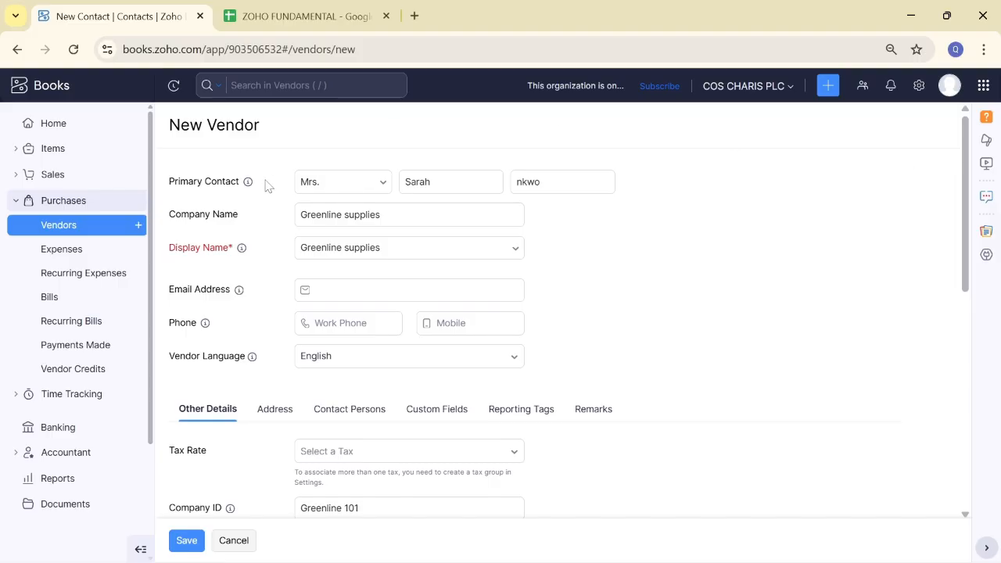
left_click(475, 180)
left_click(438, 215)
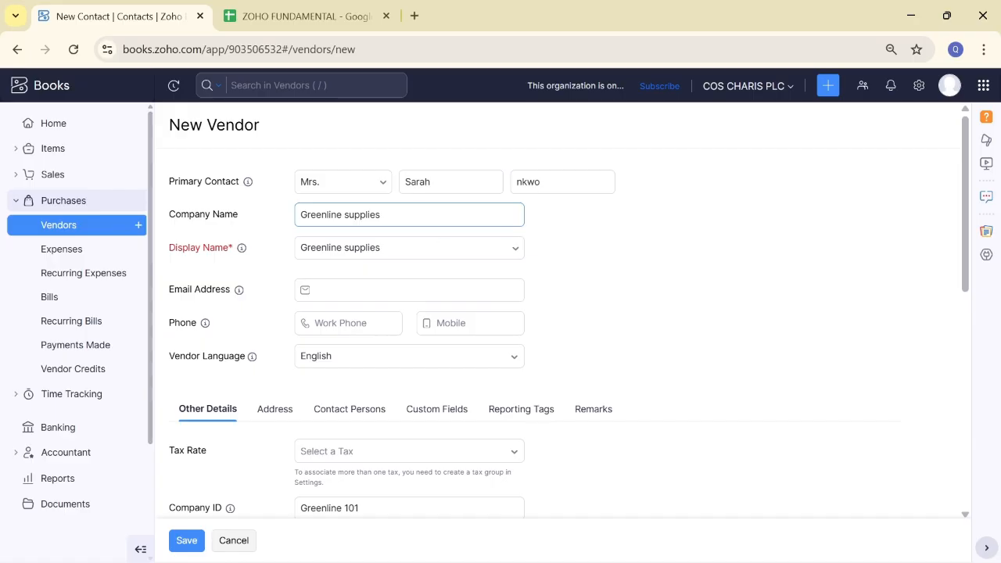
key("shift+Tab")
key("shift+Tab")
key("shift+Tab")
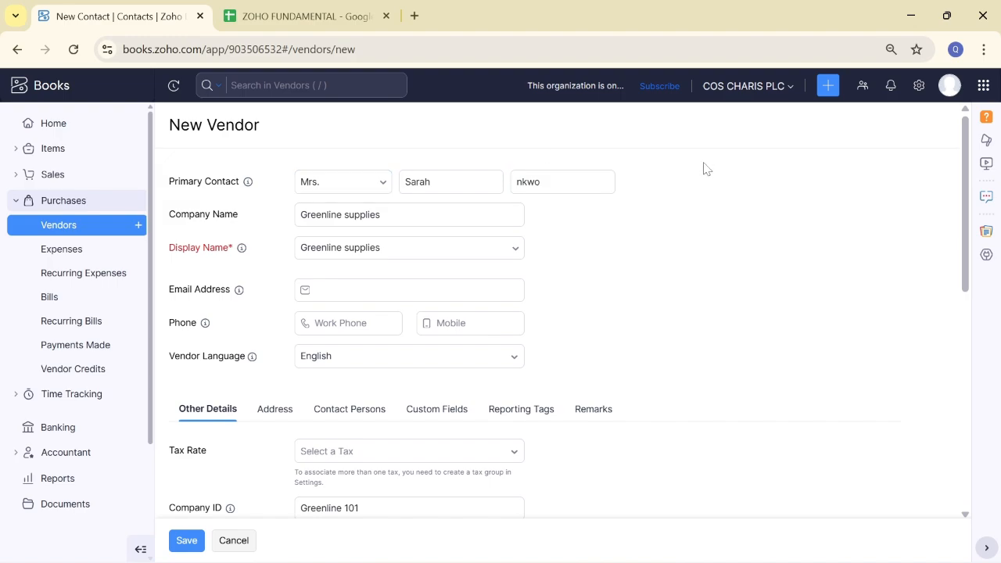
left_click(594, 181)
Step: Fill the billing address: Attention 'Account department', country Nigeria, street and Lagos city from a suggestion
left_click(280, 409)
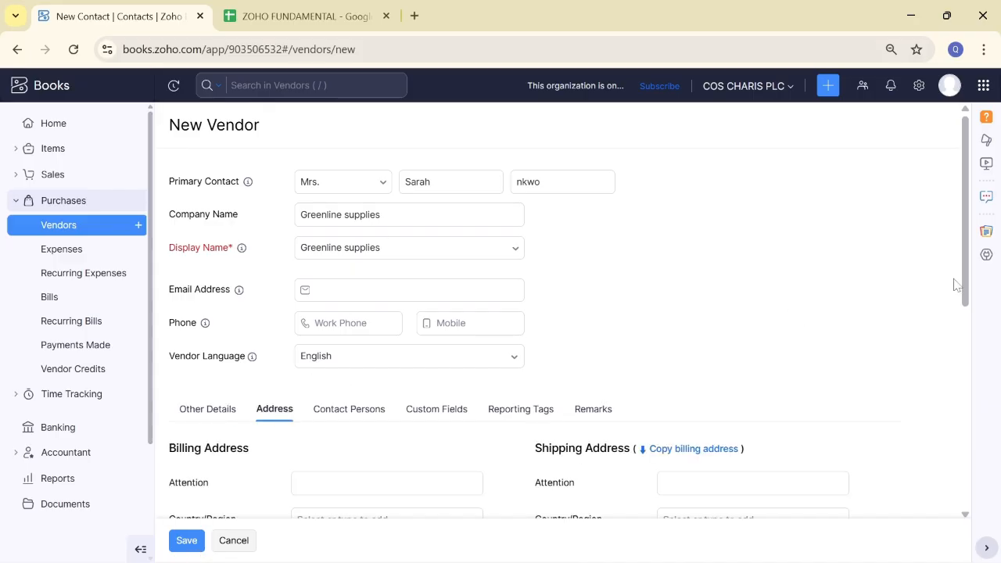
left_click_drag(967, 286, 966, 350)
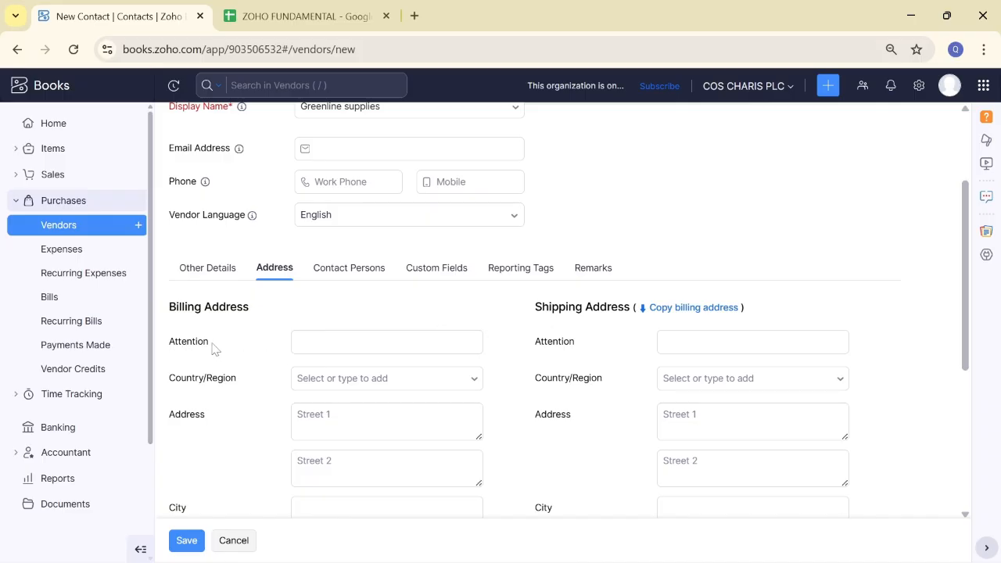
left_click(313, 342)
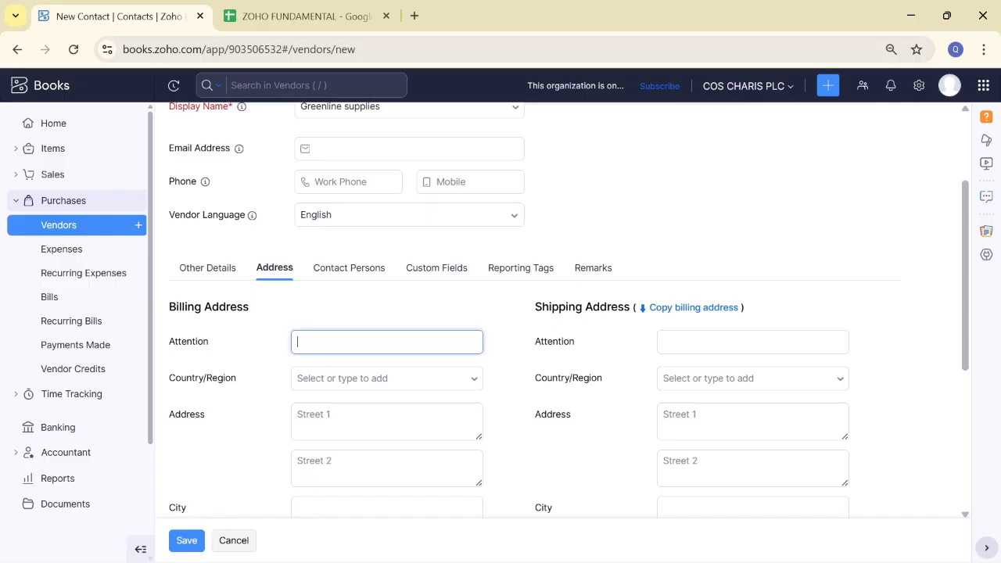
scroll(977, 156, "up", 3)
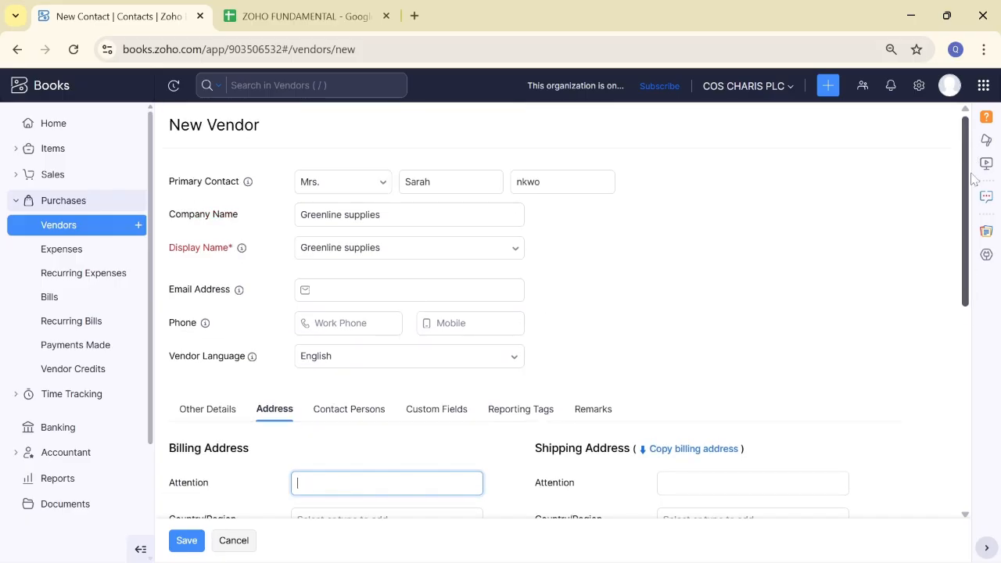
scroll(947, 230, "down", 3)
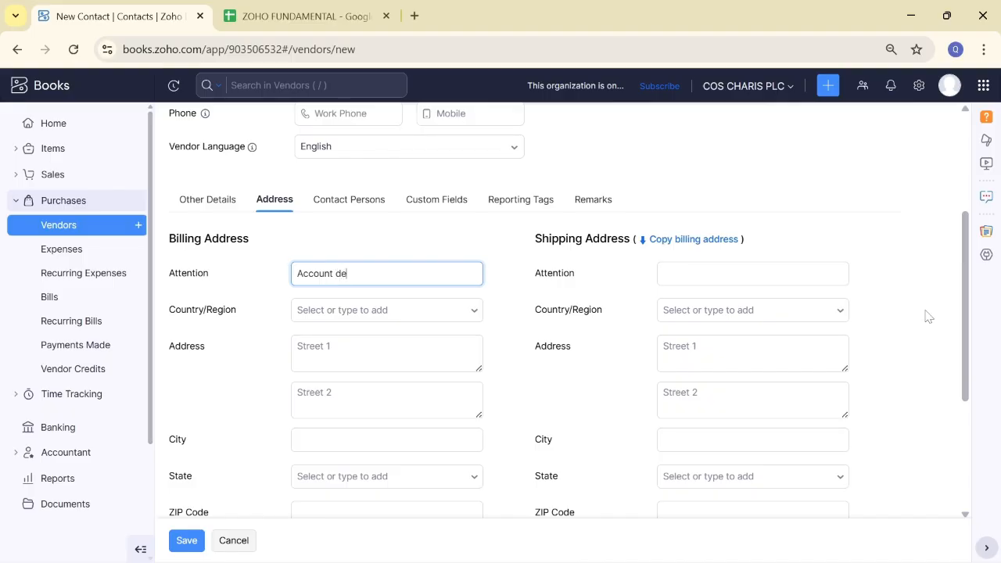
type("partmen")
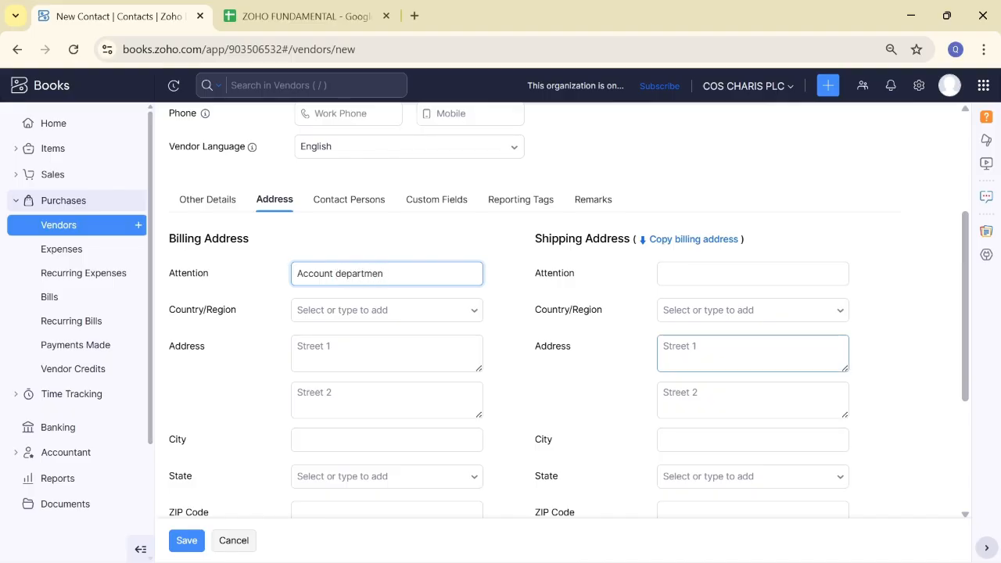
type("t")
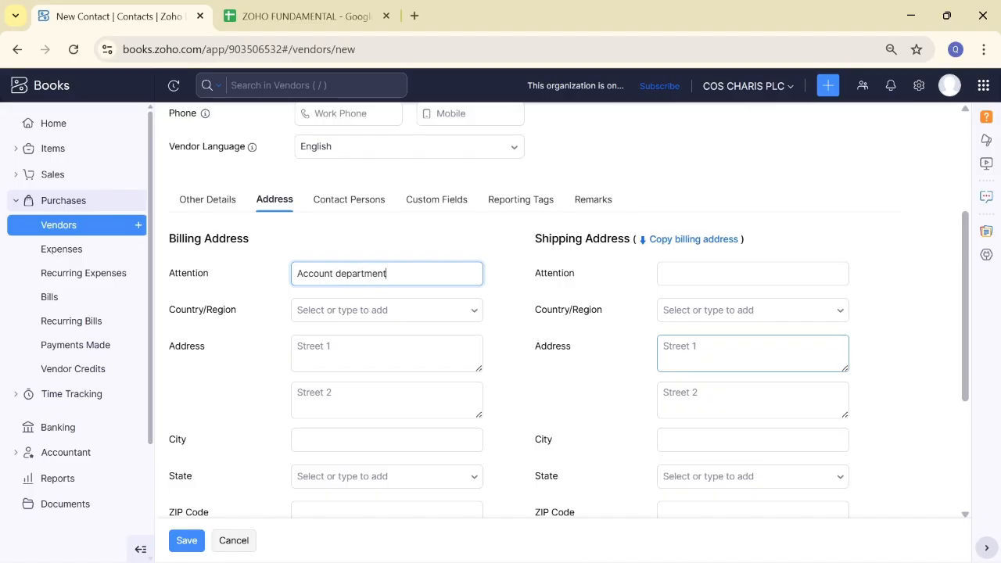
left_click(474, 311)
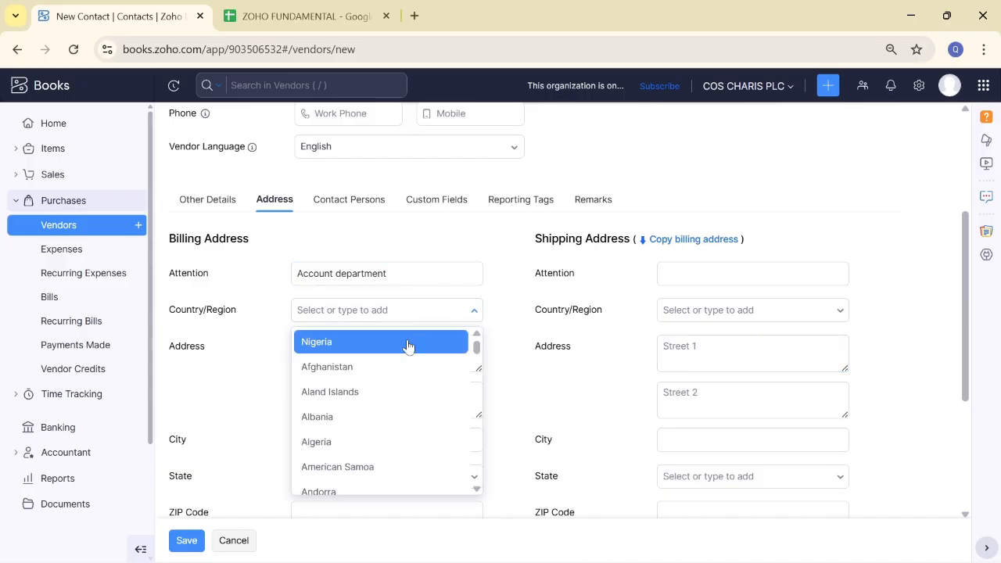
left_click(407, 347)
left_click(398, 352)
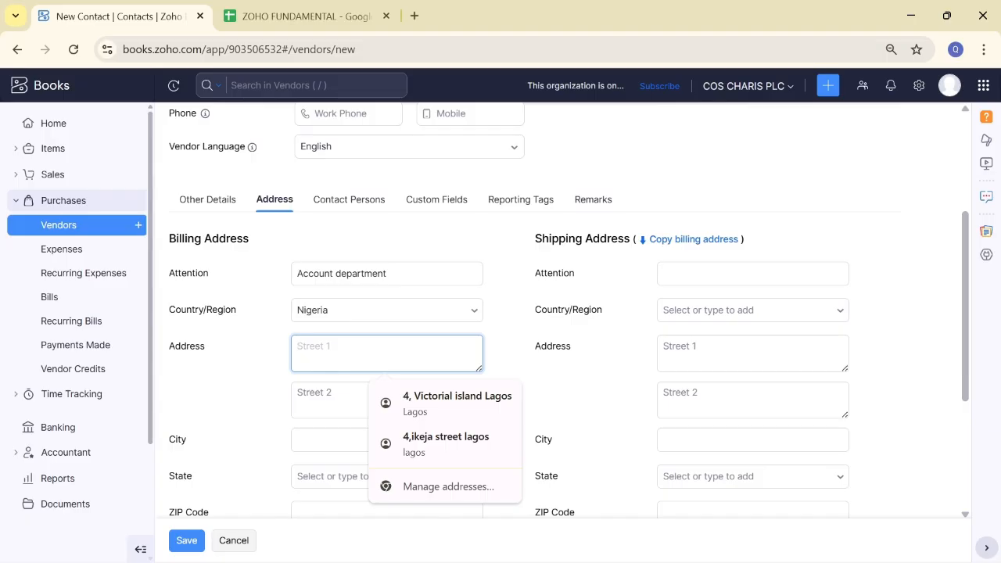
left_click(438, 400)
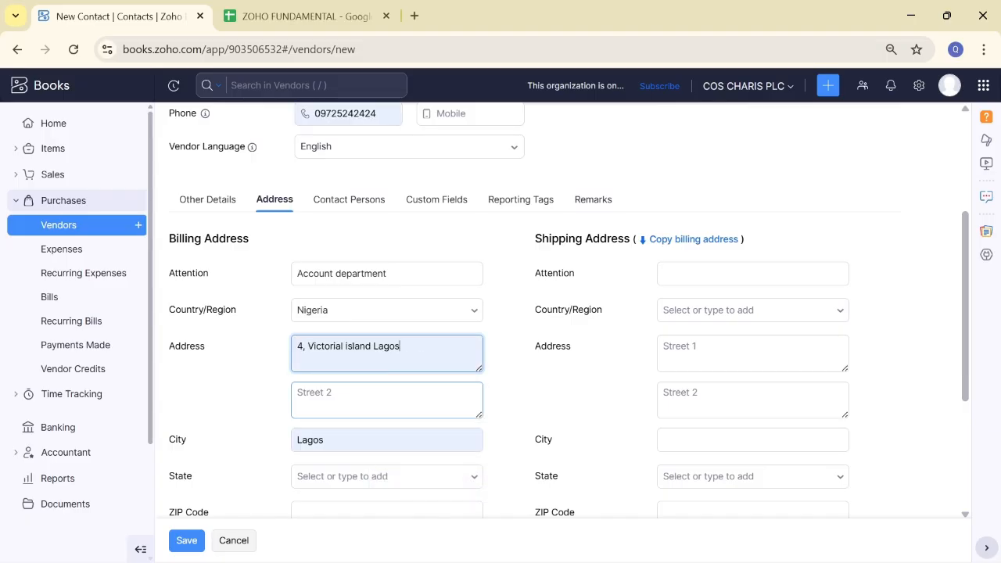
Step: Copy the billing address into the shipping address
left_click(752, 274)
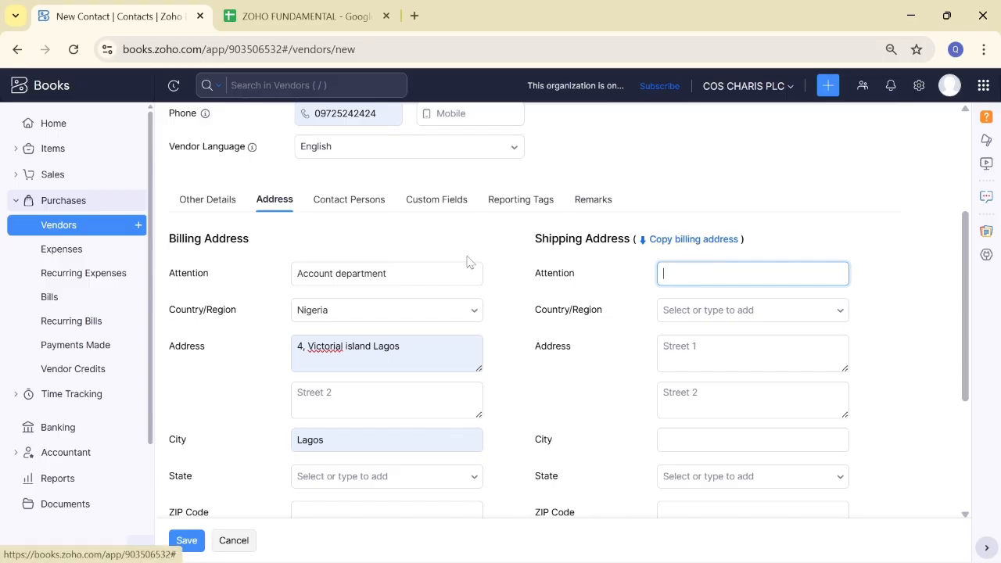
left_click(702, 240)
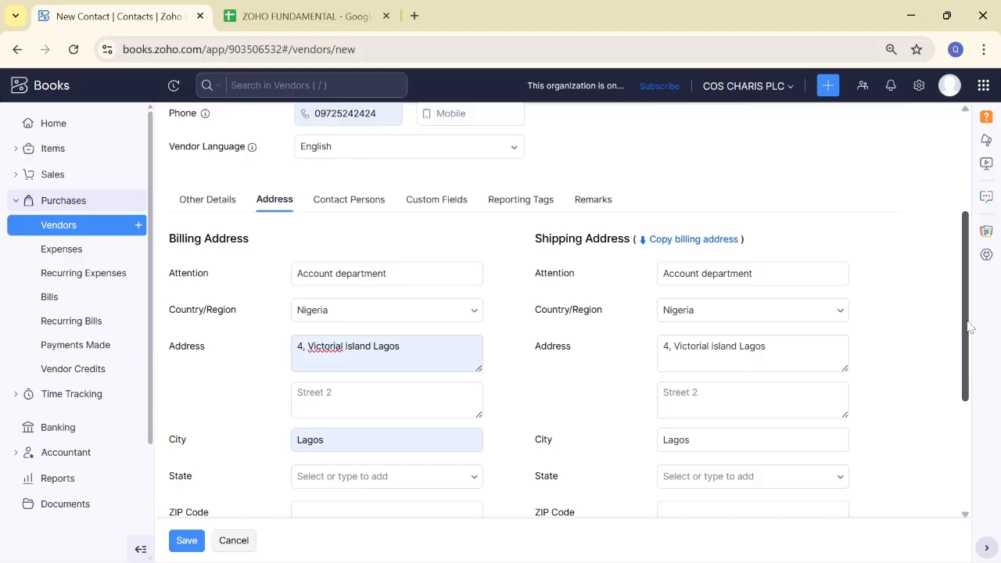
left_click_drag(968, 327, 967, 354)
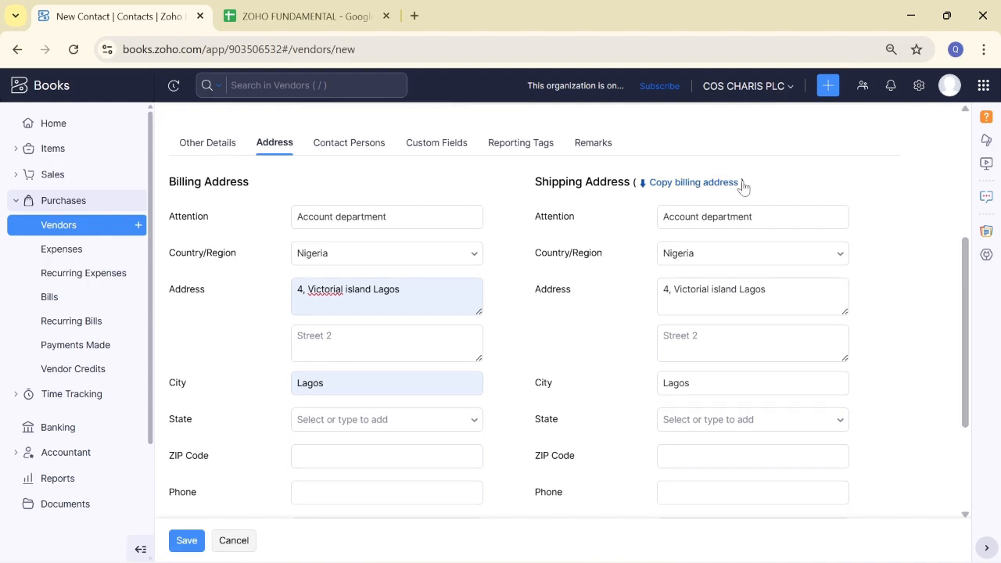
Step: Show the Contact Persons section with its single empty contact row
left_click(353, 144)
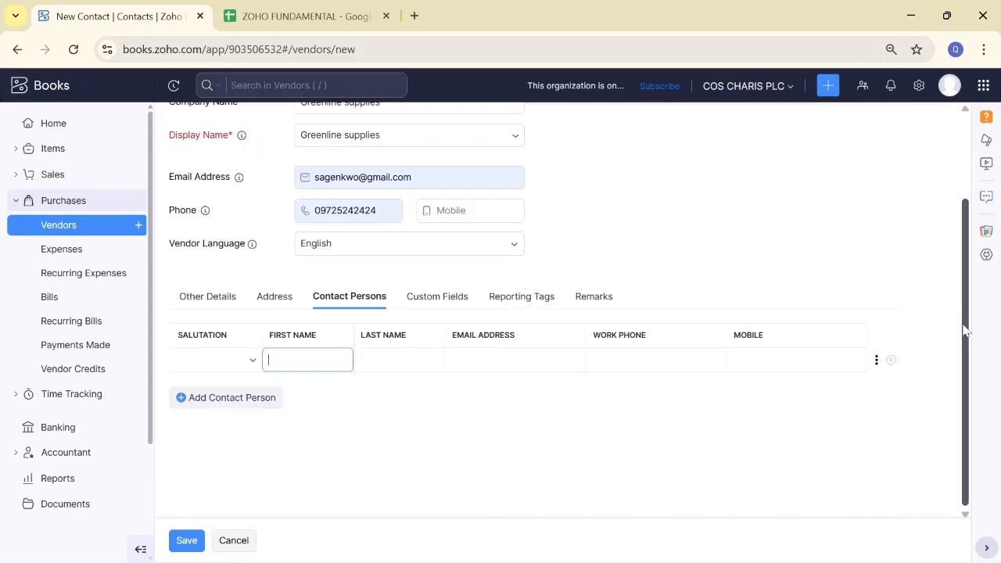
left_click_drag(968, 225, 965, 186)
scroll(949, 247, "up", 3)
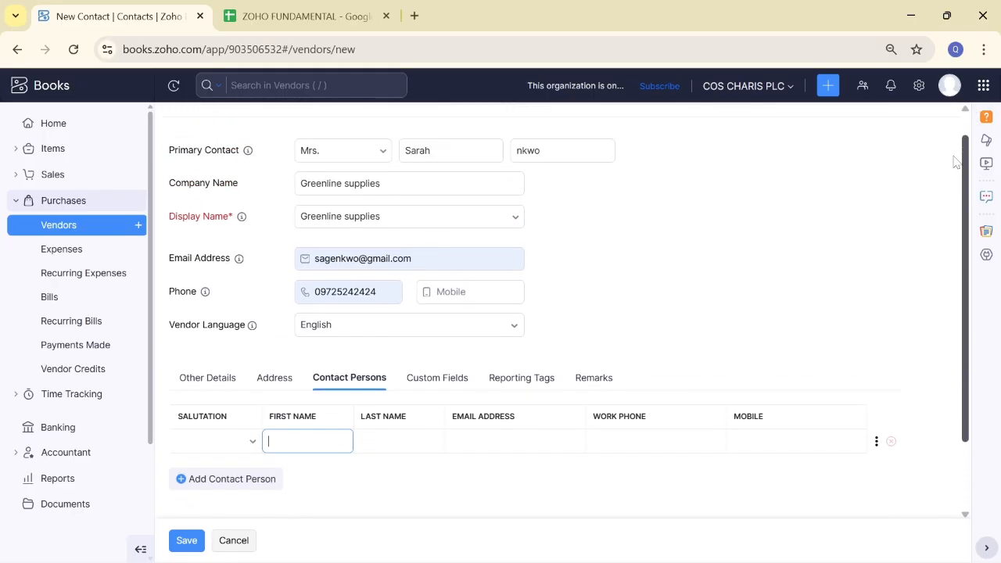
scroll(961, 130, "down", 3)
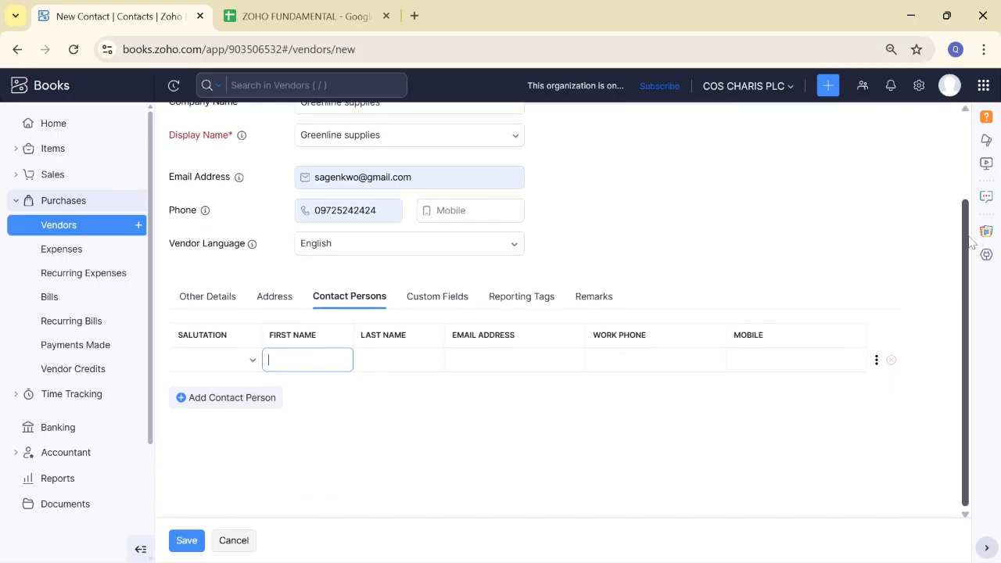
left_click_drag(967, 244, 968, 128)
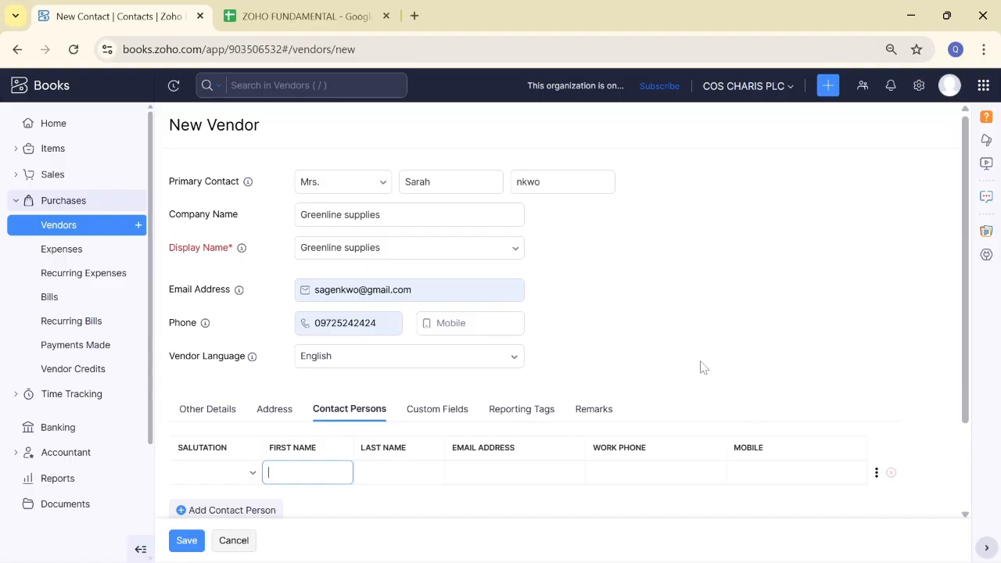
Step: Look through the Custom Fields, Reporting Tags, Remarks and Contact Persons sections, ending on Other Details
left_click(423, 414)
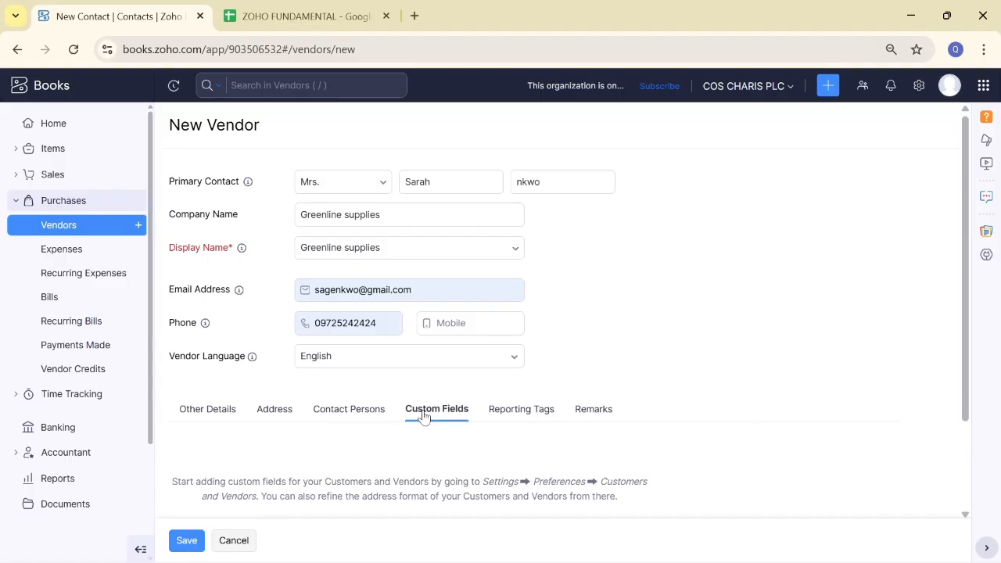
left_click(523, 412)
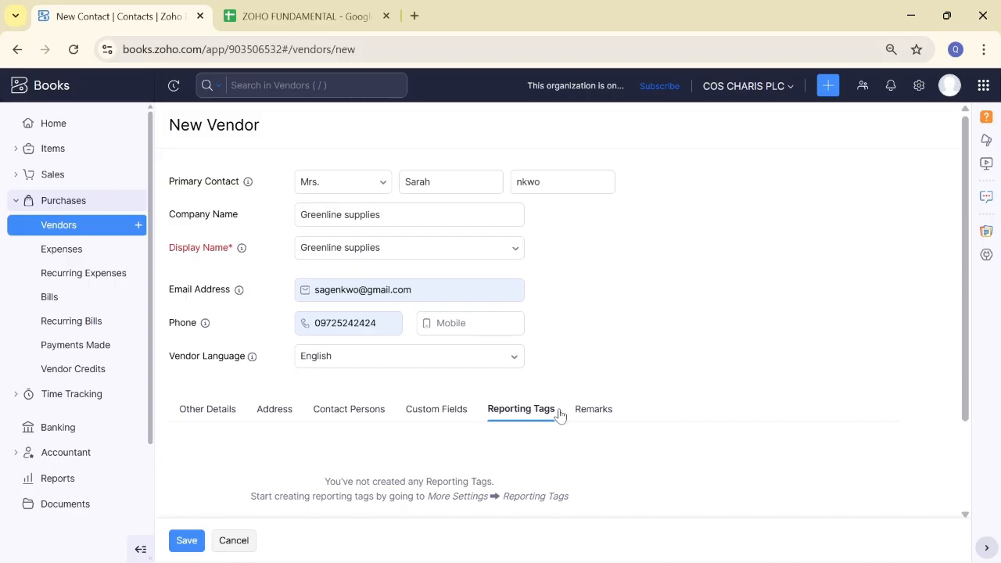
left_click(597, 409)
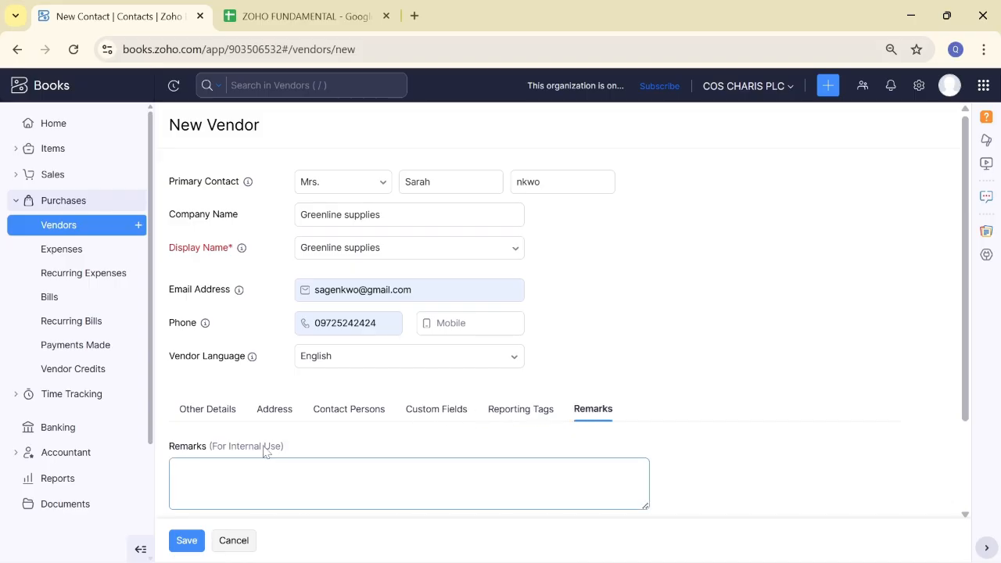
left_click(517, 415)
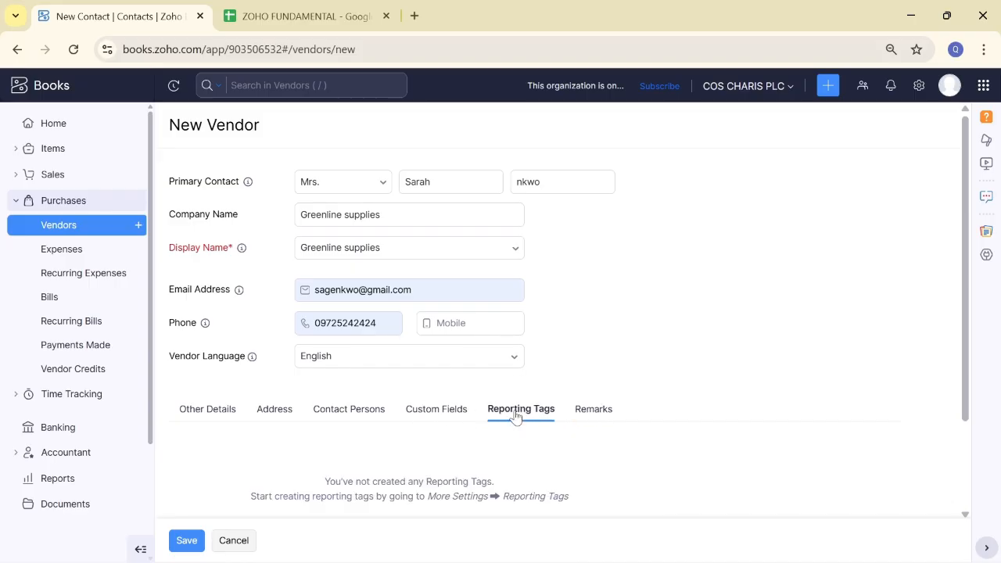
left_click(437, 409)
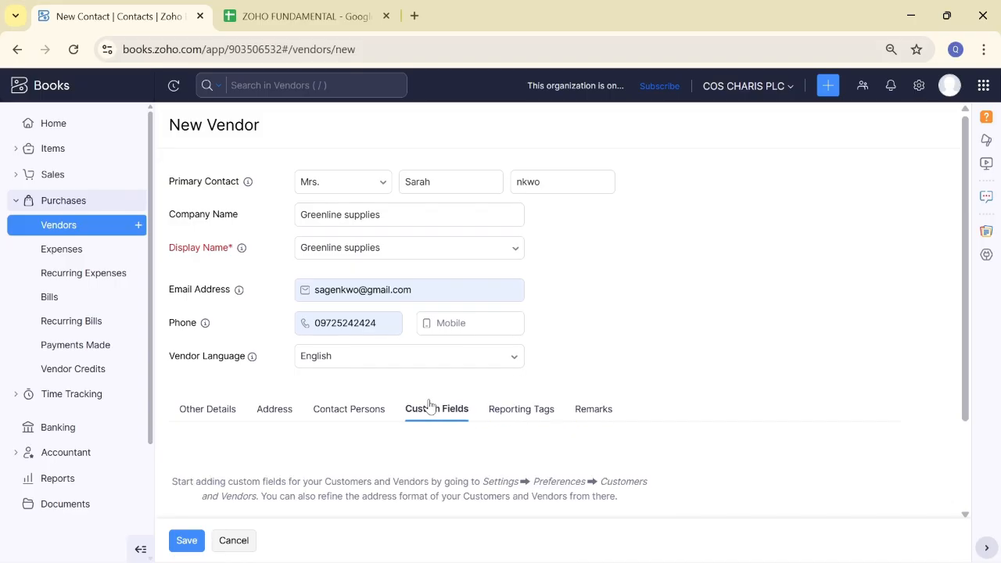
left_click(329, 409)
left_click(242, 408)
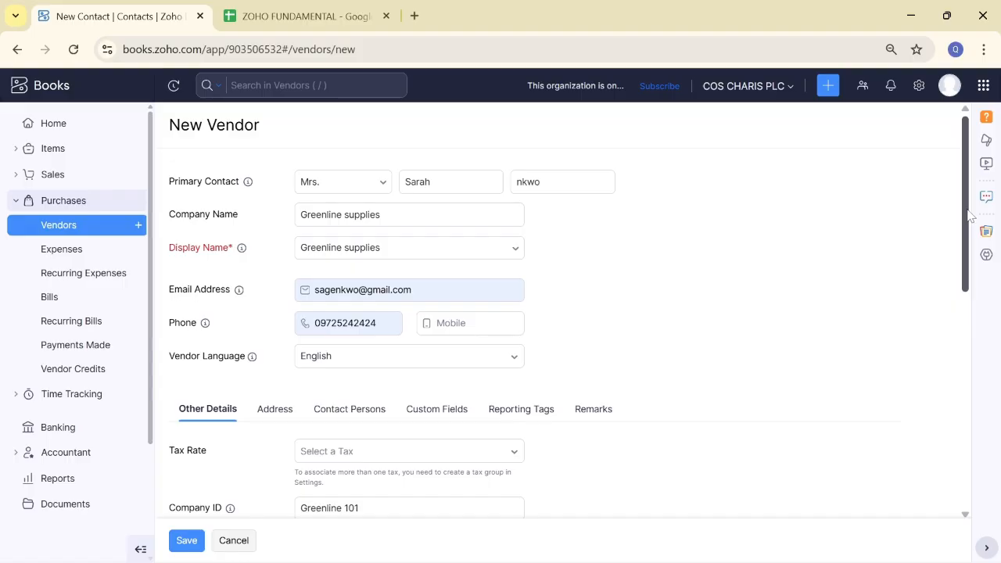
left_click_drag(971, 215, 962, 172)
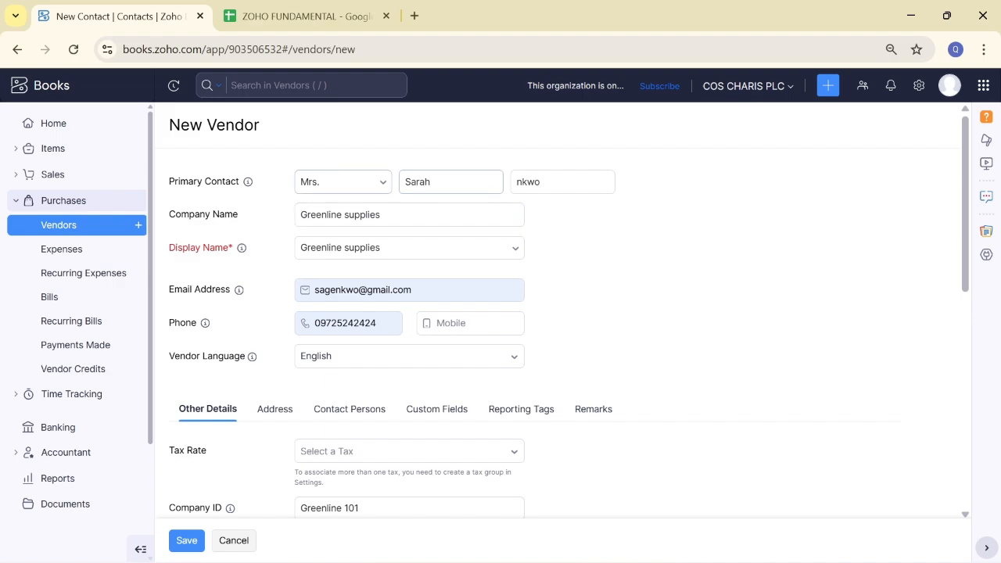
Step: Save Greenline supplies as a vendor and bring up the ZOHO FUNDAMENTAL spreadsheet
left_click(409, 215)
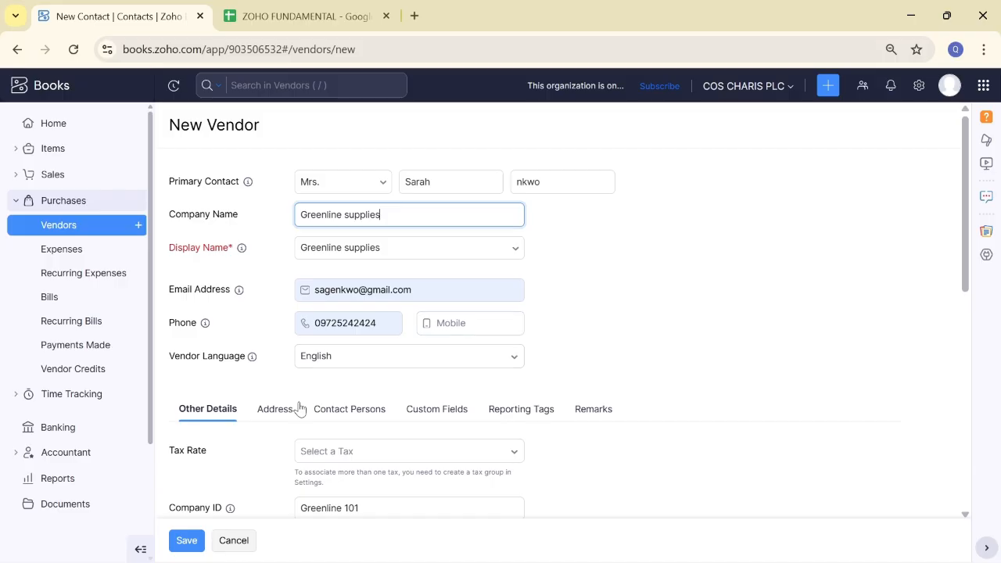
left_click(191, 542)
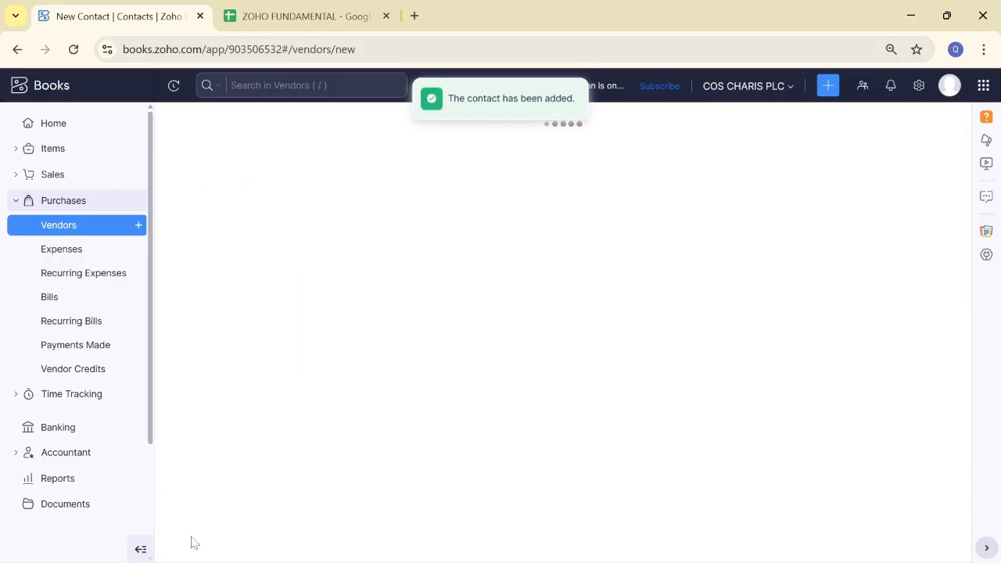
left_click(284, 7)
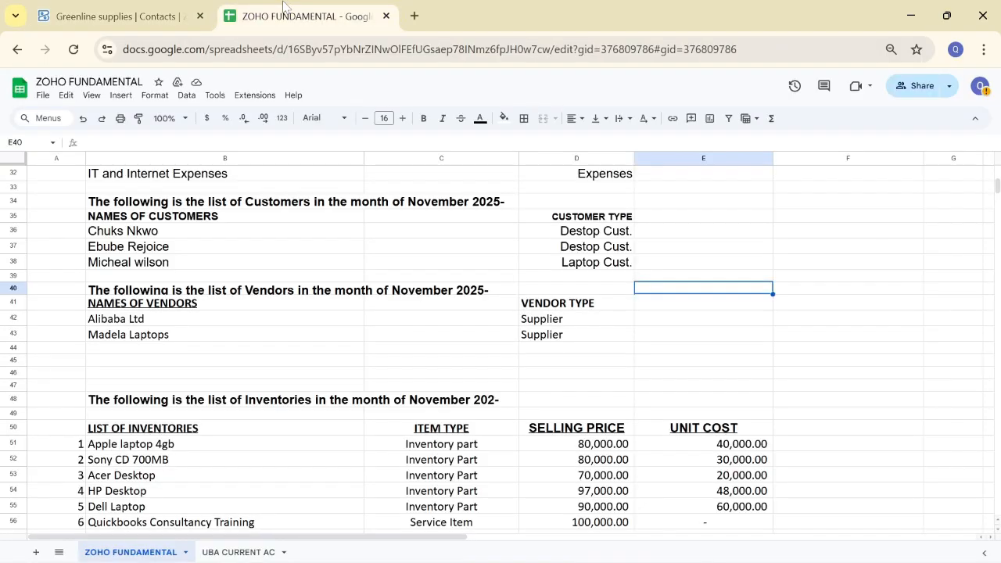
Step: Check the next vendor names, Alibaba Ltd in B42 and Madela Laptops in B43, then return to Zoho Books
left_click(156, 324)
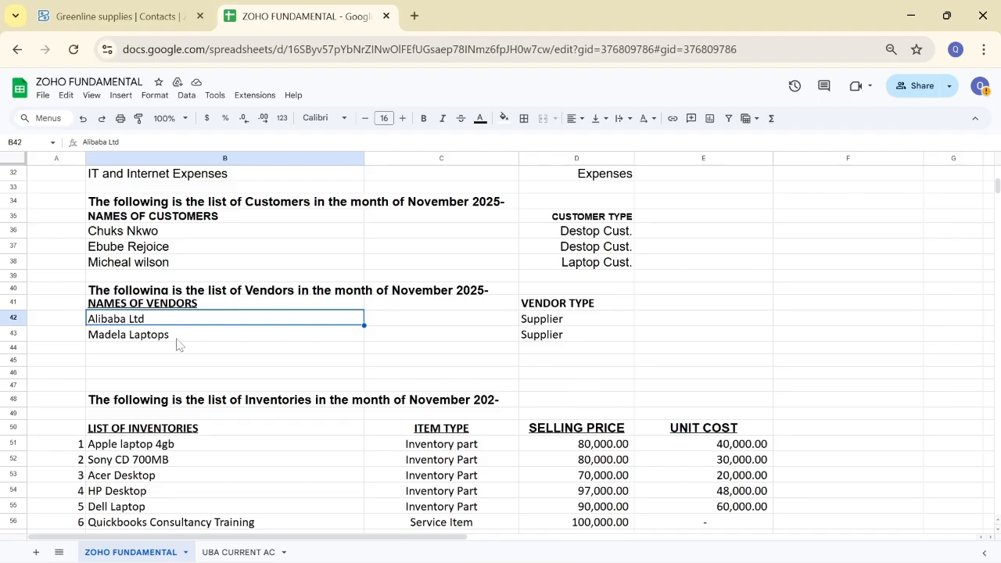
left_click(176, 339)
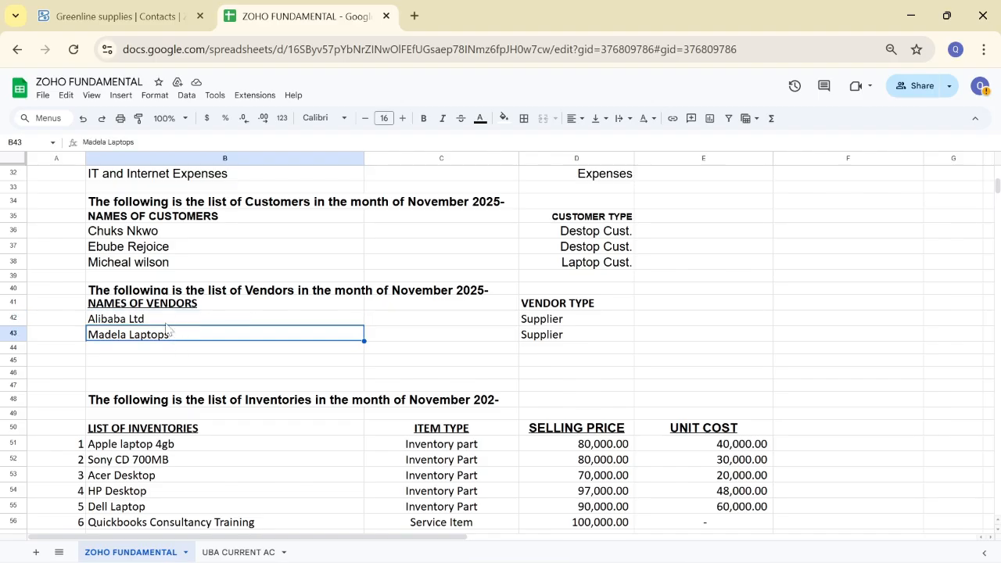
left_click(165, 323)
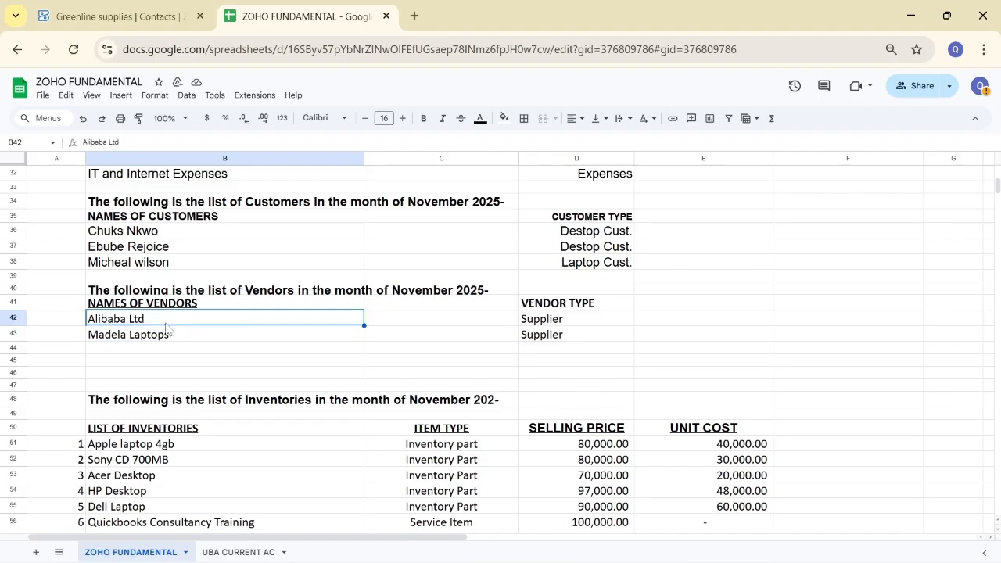
left_click(121, 15)
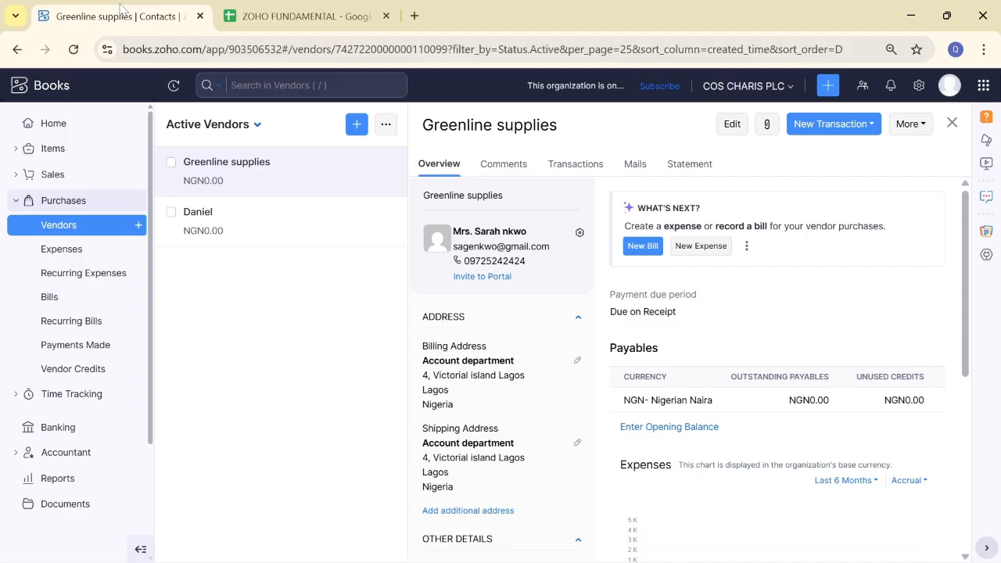
Step: Create and save a new vendor with Company Name 'Alibaba Ltd'
left_click(357, 126)
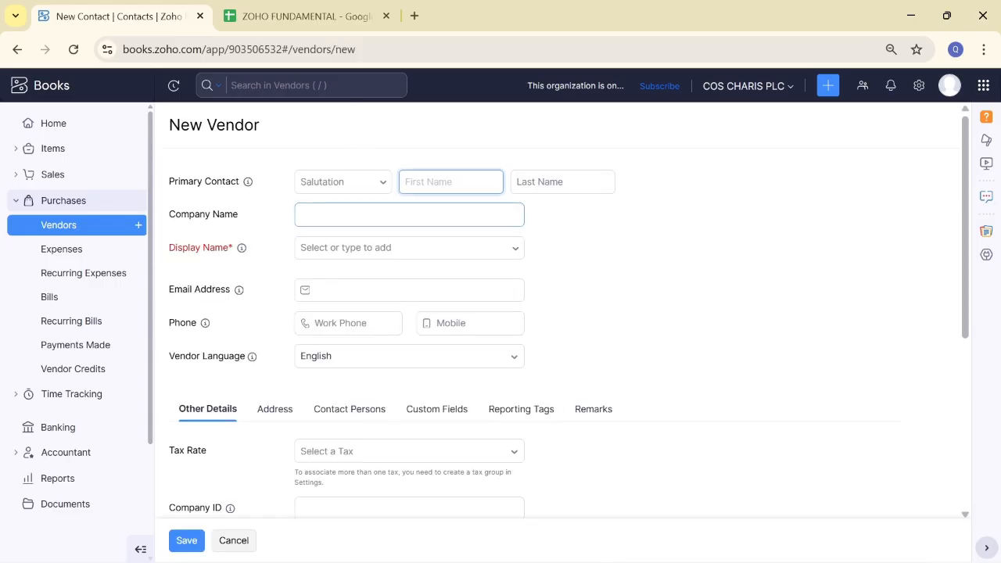
type("aba Ltd")
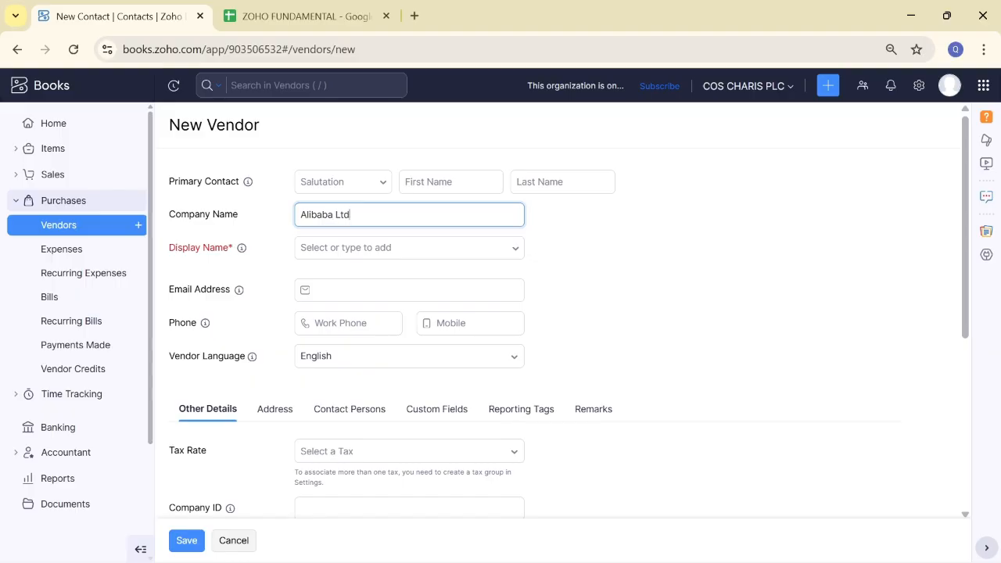
left_click(188, 547)
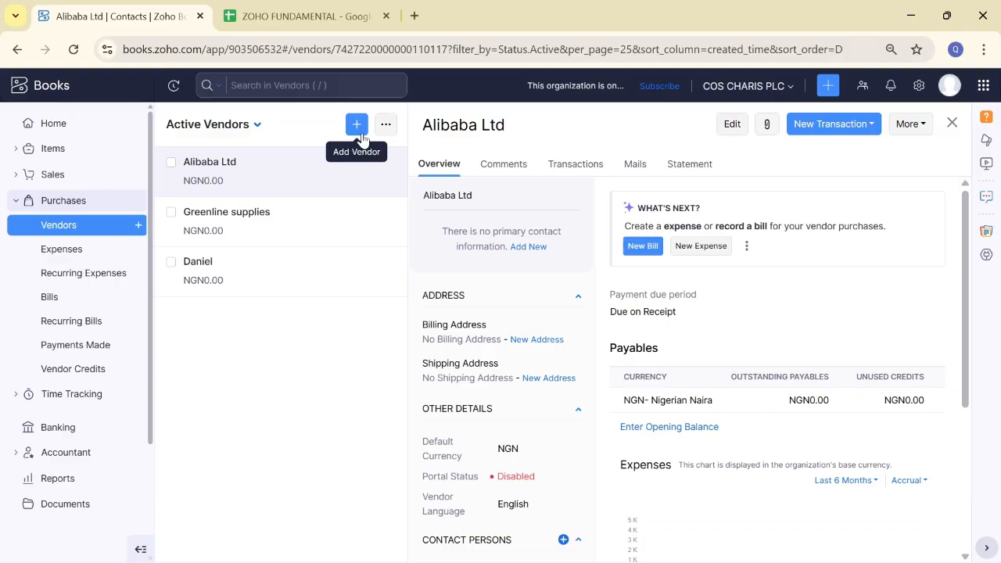
Step: Copy 'Madela Laptops' from cell B43 of the vendor sheet and return to Zoho Books
left_click(304, 14)
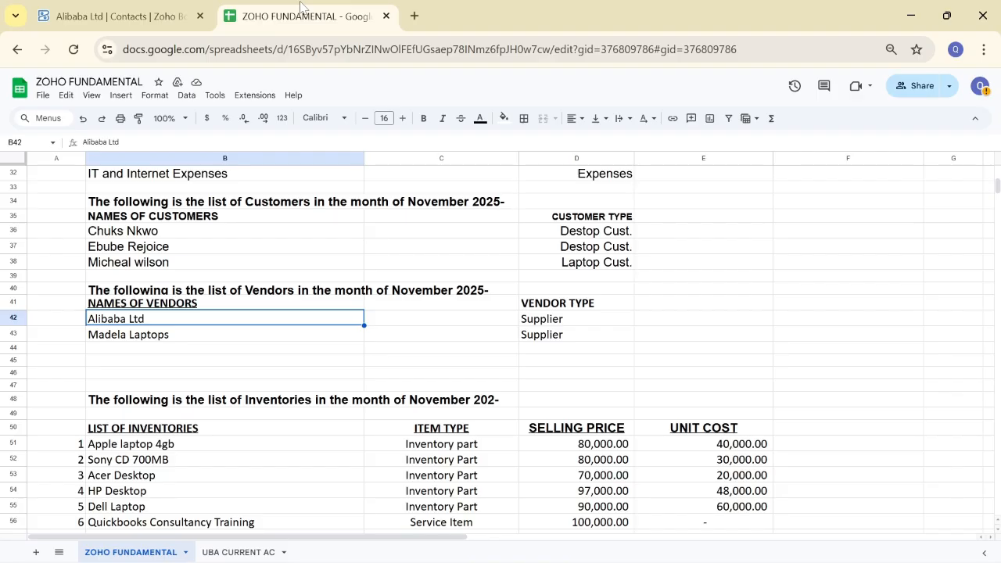
left_click(176, 340)
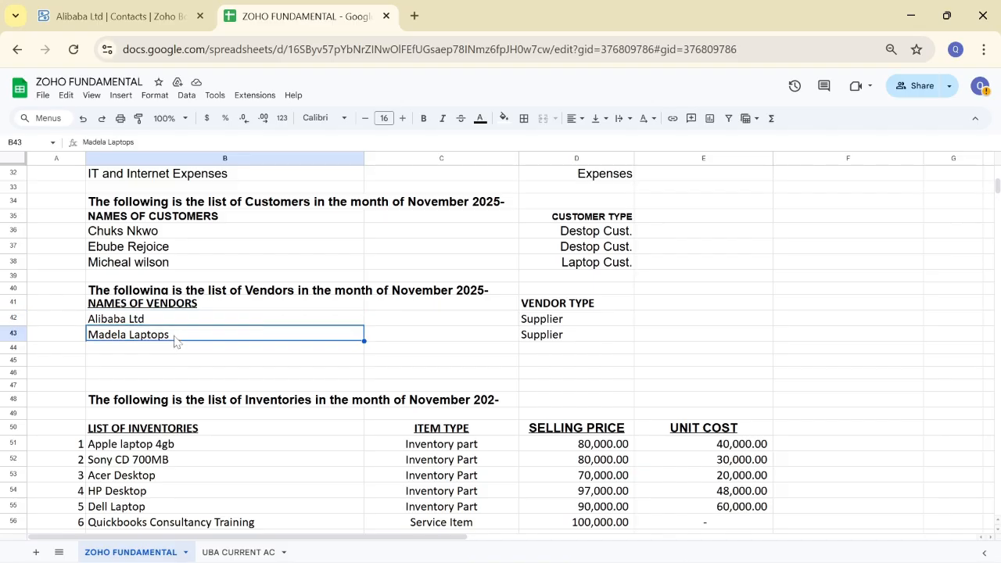
left_click(153, 11)
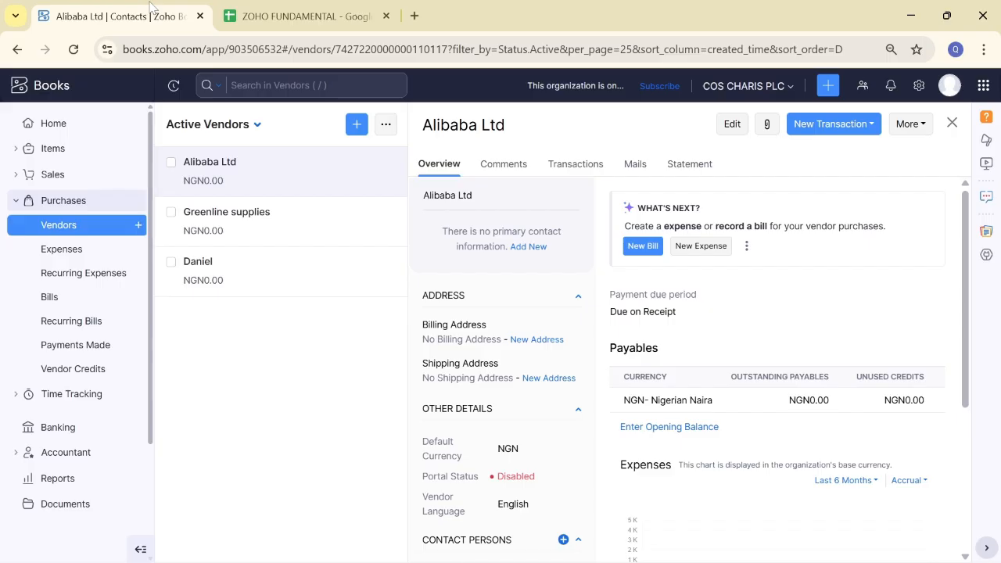
Step: Create vendor 'Madela Laptops' from the pasted company name, then reopen Greenline supplies' record
left_click(354, 127)
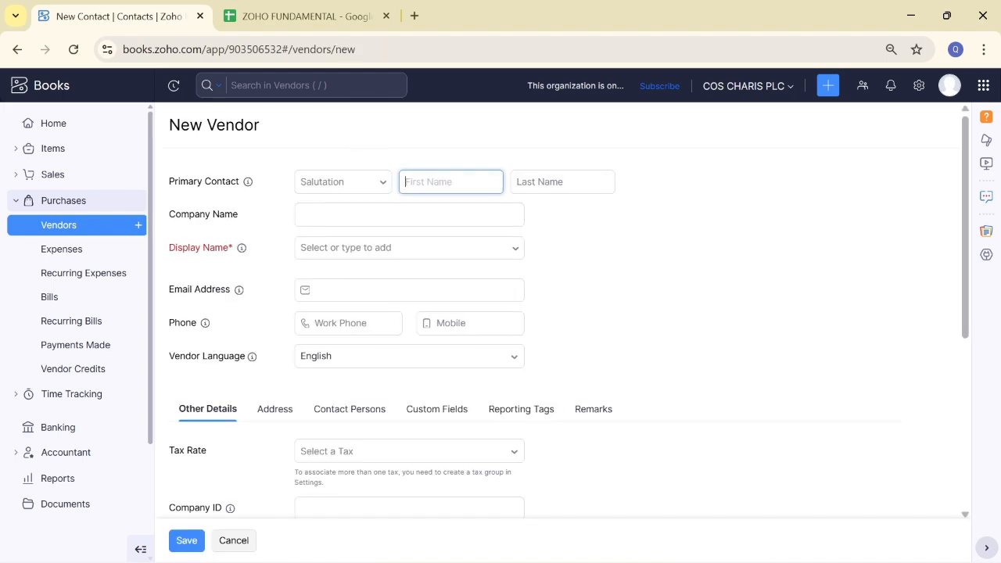
left_click(360, 214)
type("Madela Laptops")
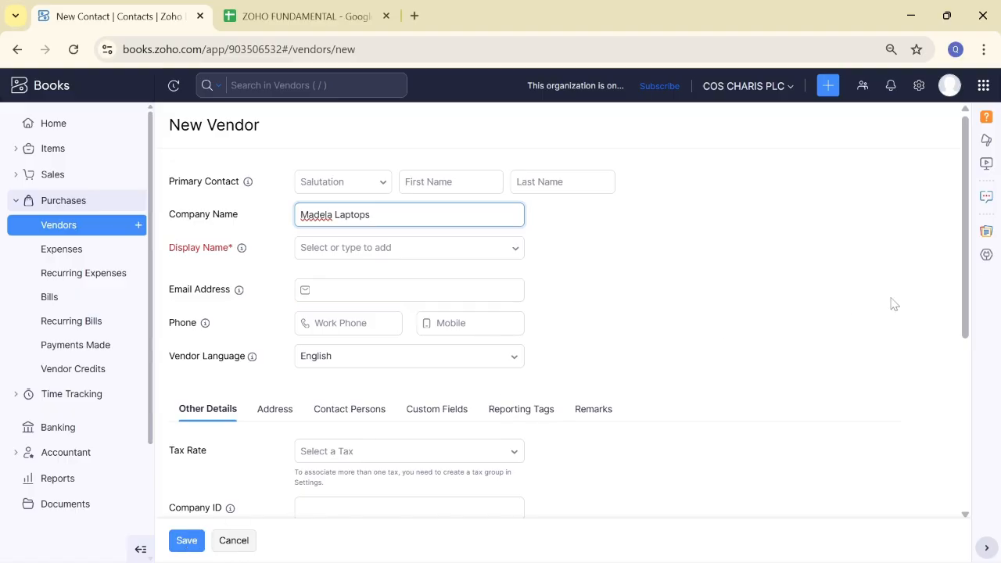
left_click_drag(967, 290, 962, 368)
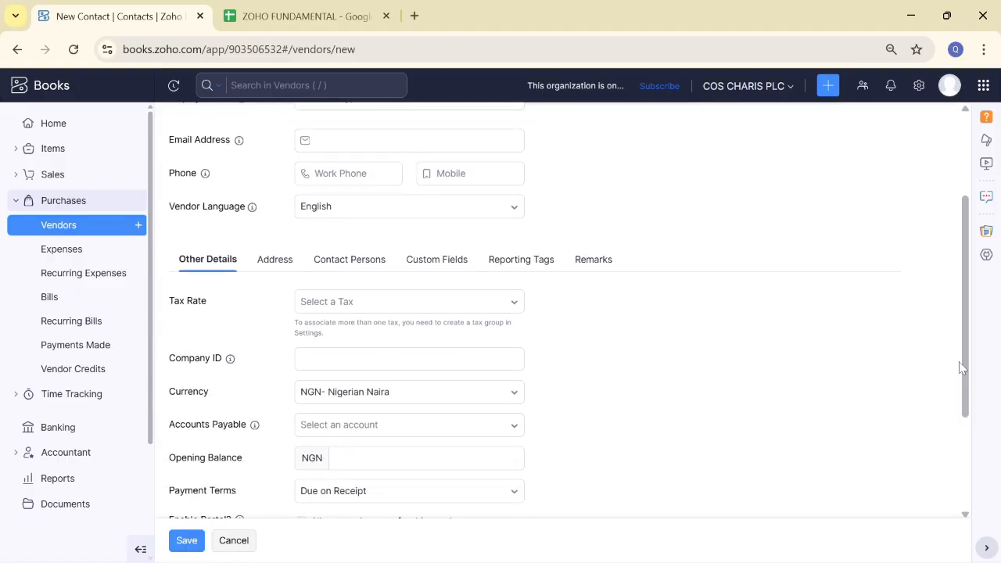
left_click(196, 544)
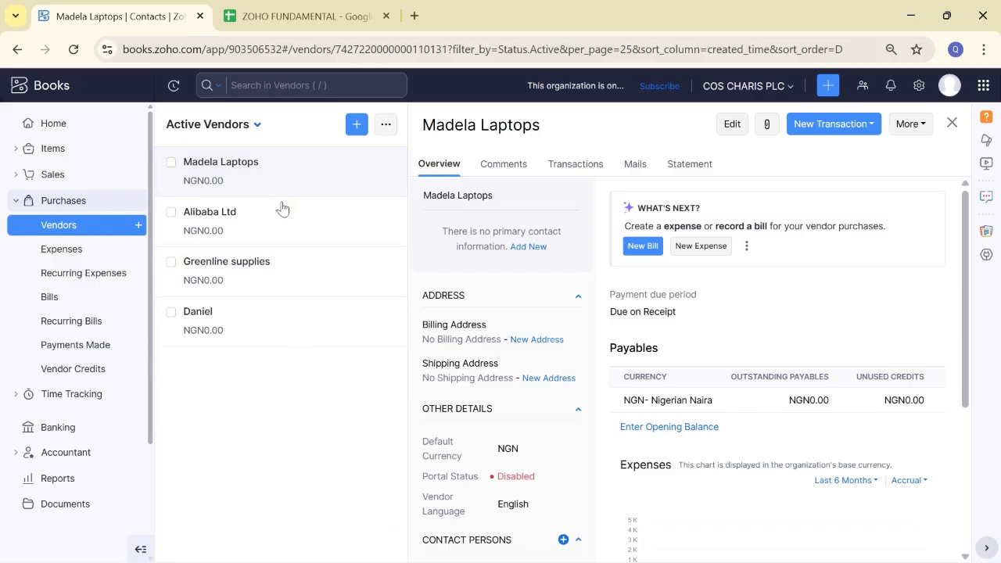
left_click(281, 276)
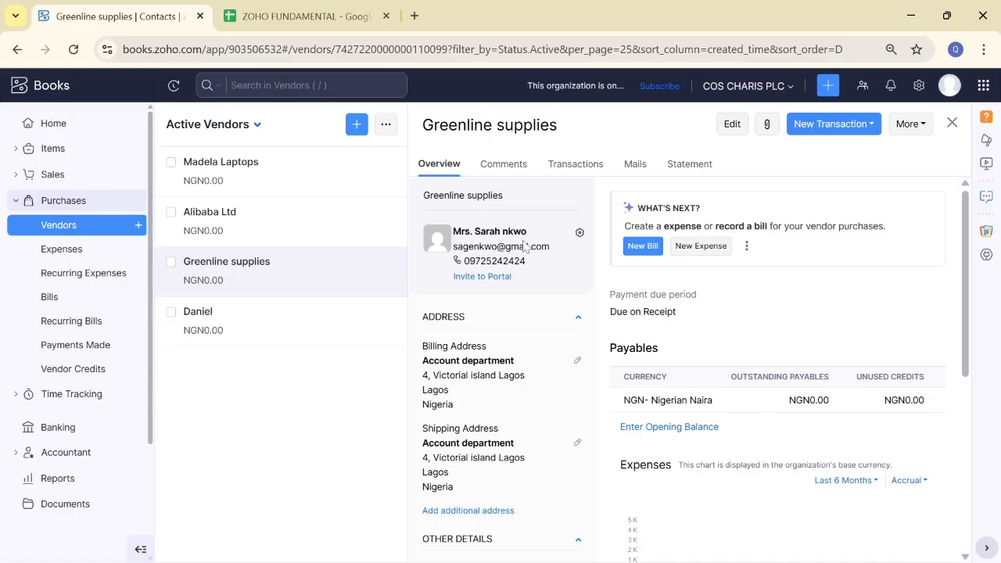
Step: Check Greenline supplies' Transactions and Overview, view the four active vendors, then return Home
left_click(576, 164)
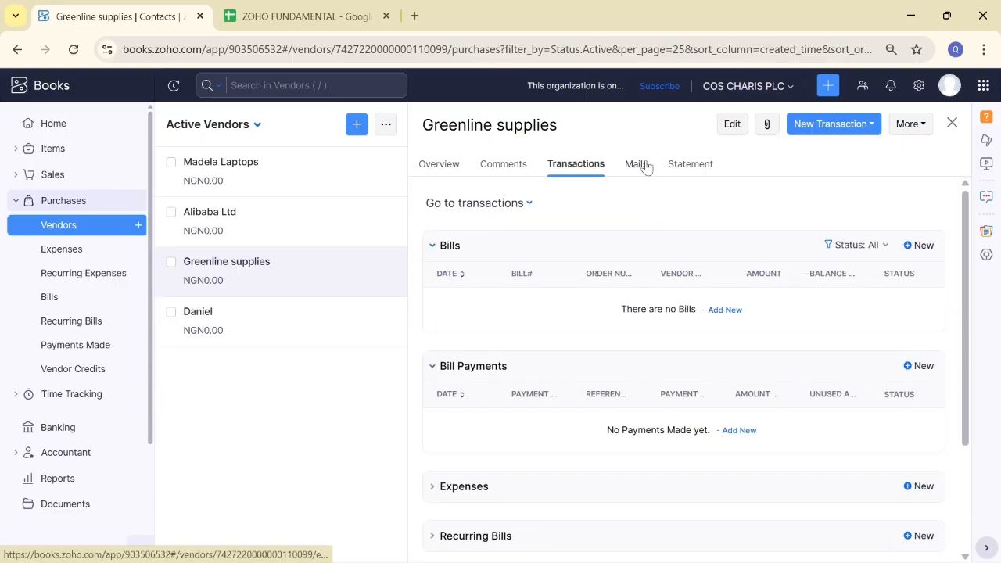
left_click(450, 162)
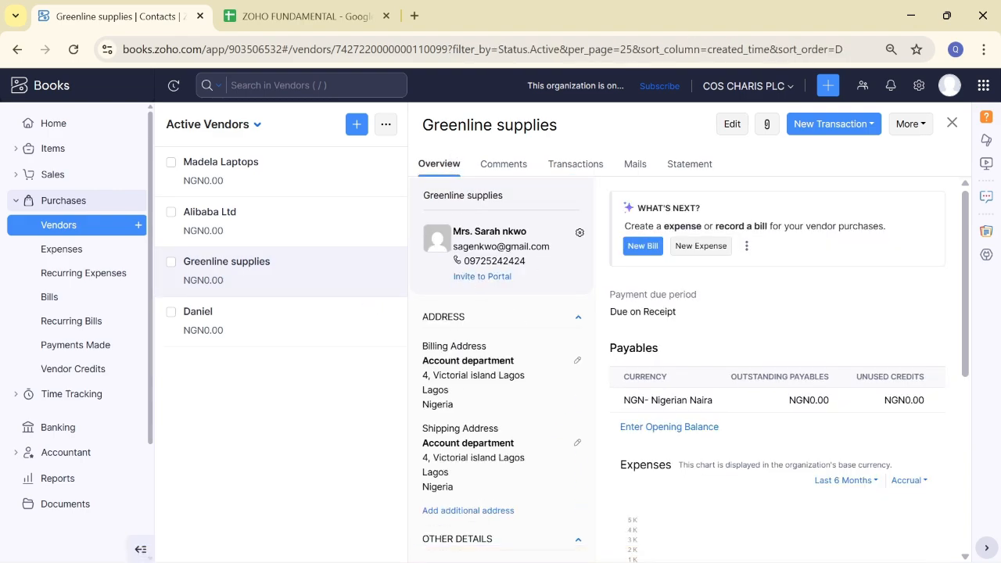
left_click(90, 227)
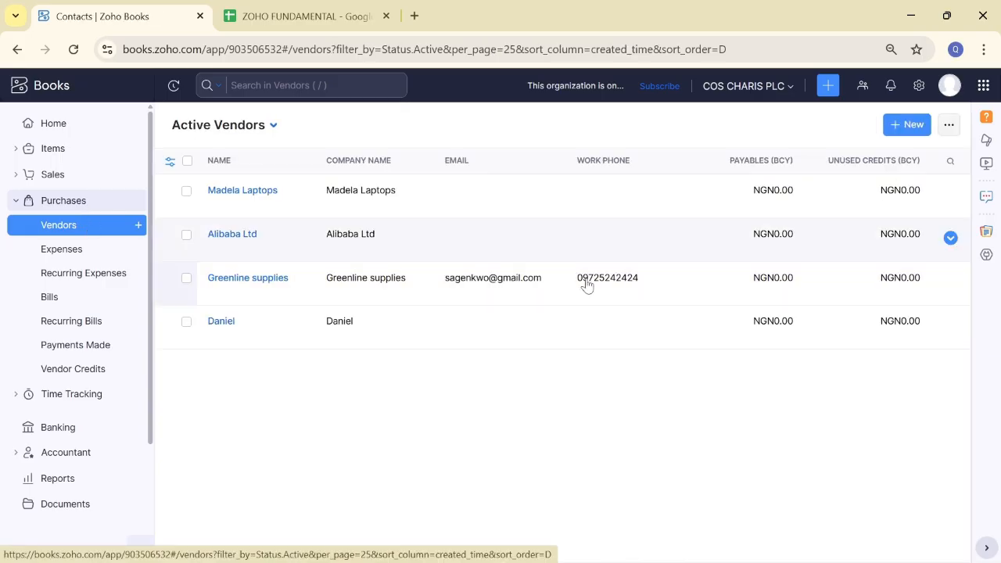
left_click(69, 127)
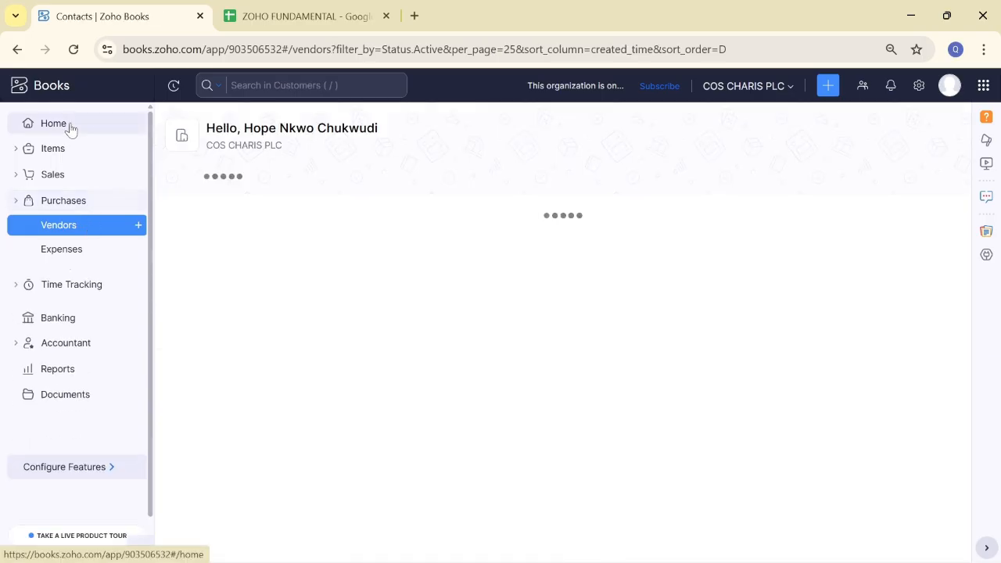